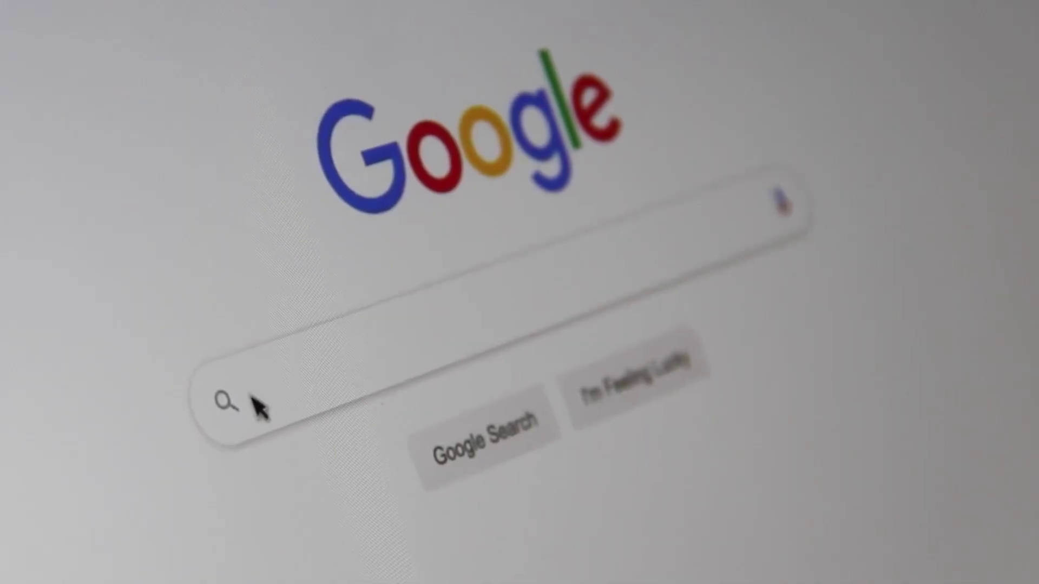
Step: Start a Google search by entering 'Sea' in the Google search box
left_click(254, 403)
type("Sea")
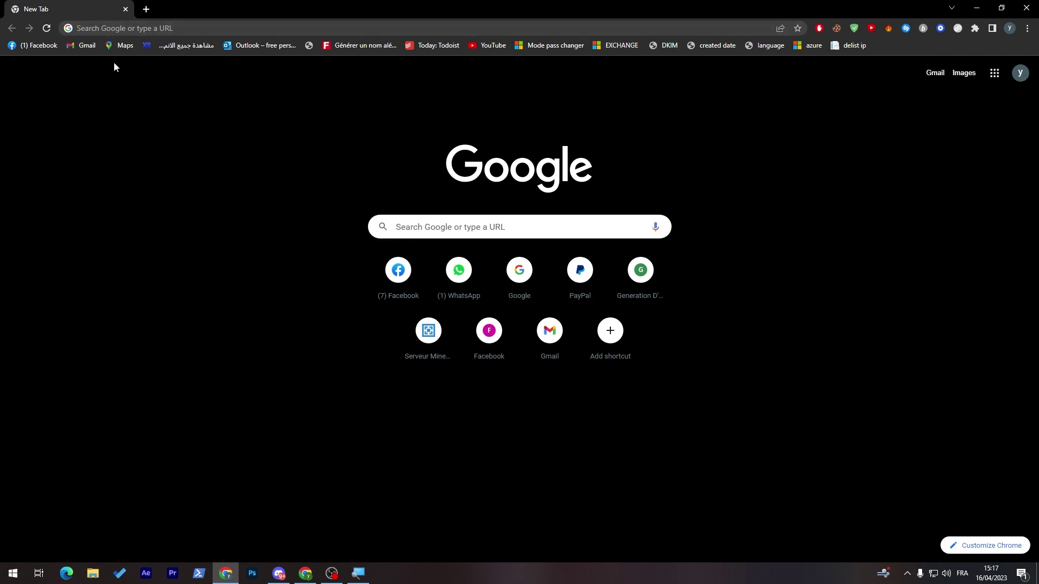
Step: Search Google for 'weebly' and open the official weebly.com homepage from the results
left_click(171, 30)
type("weebly")
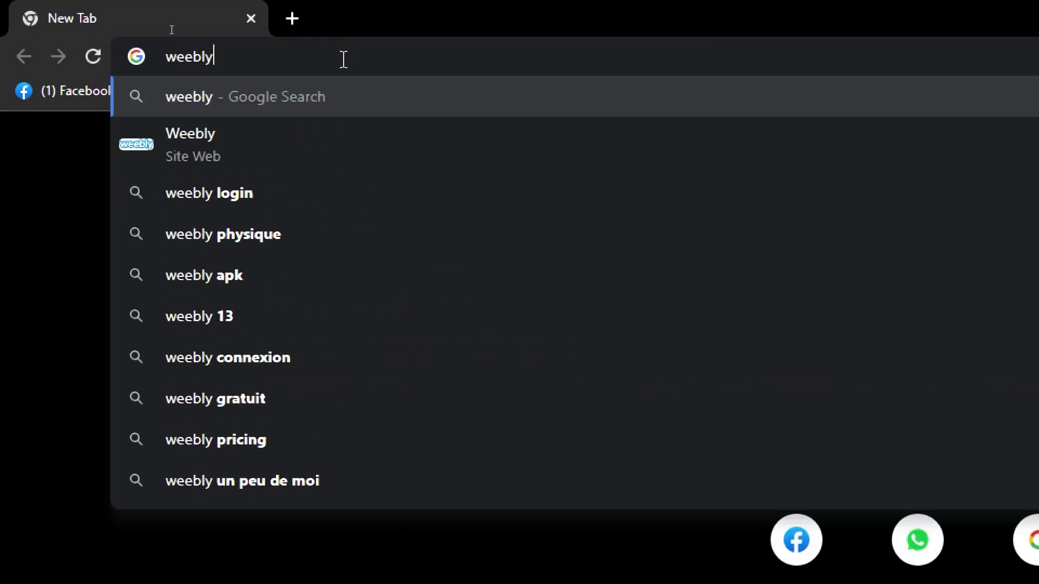
key("Return")
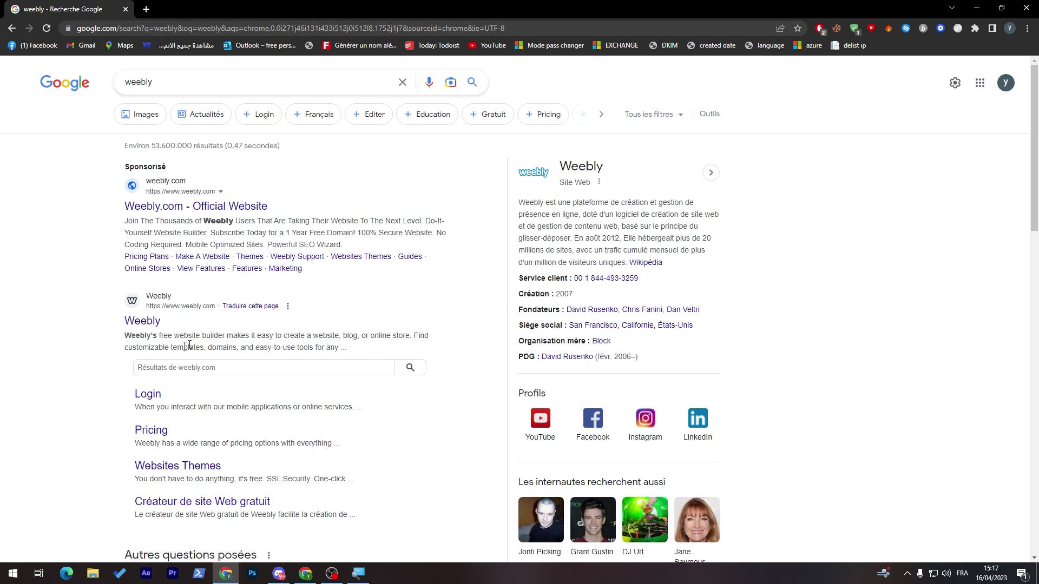
left_click(140, 322)
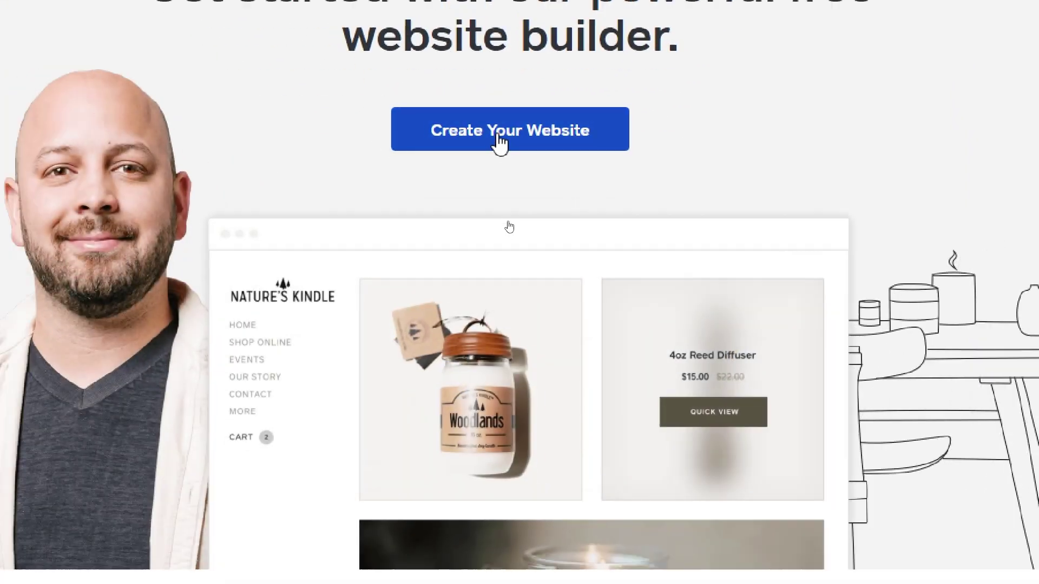
Step: Start a new Weebly website, enter the first and last name, and skip phone verification
left_click(498, 142)
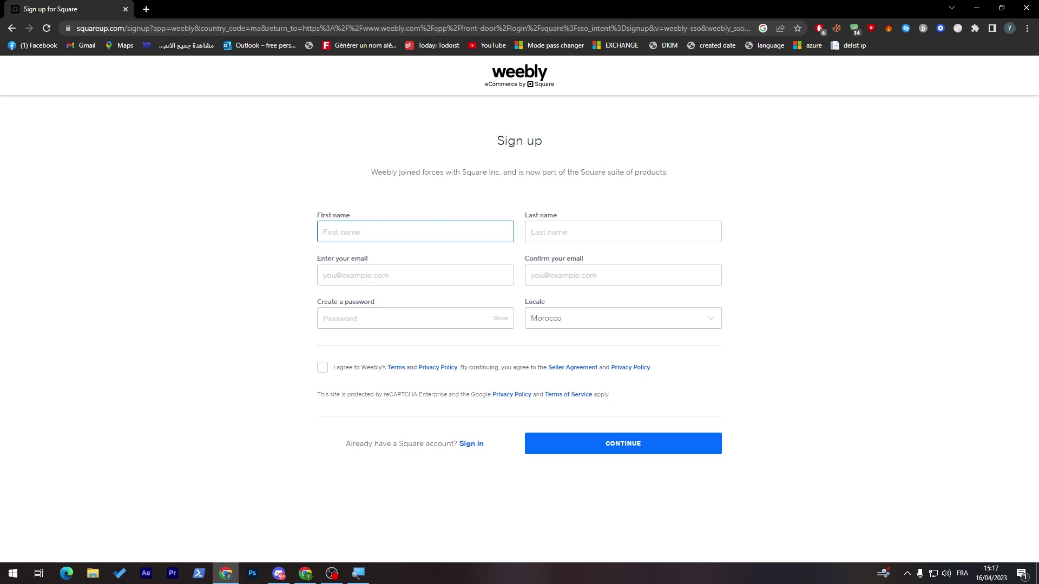
left_click(539, 238)
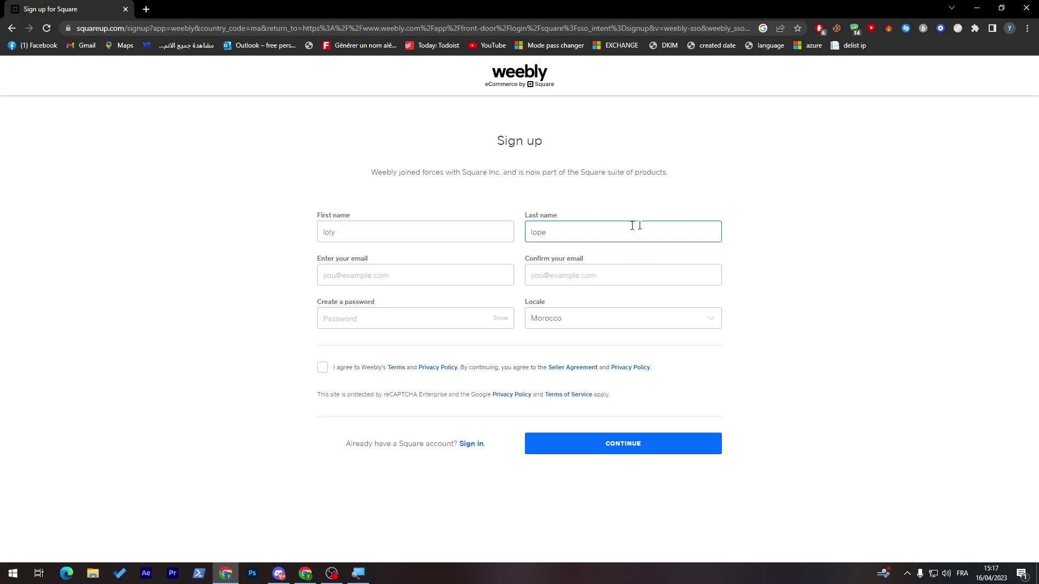
left_click(788, 200)
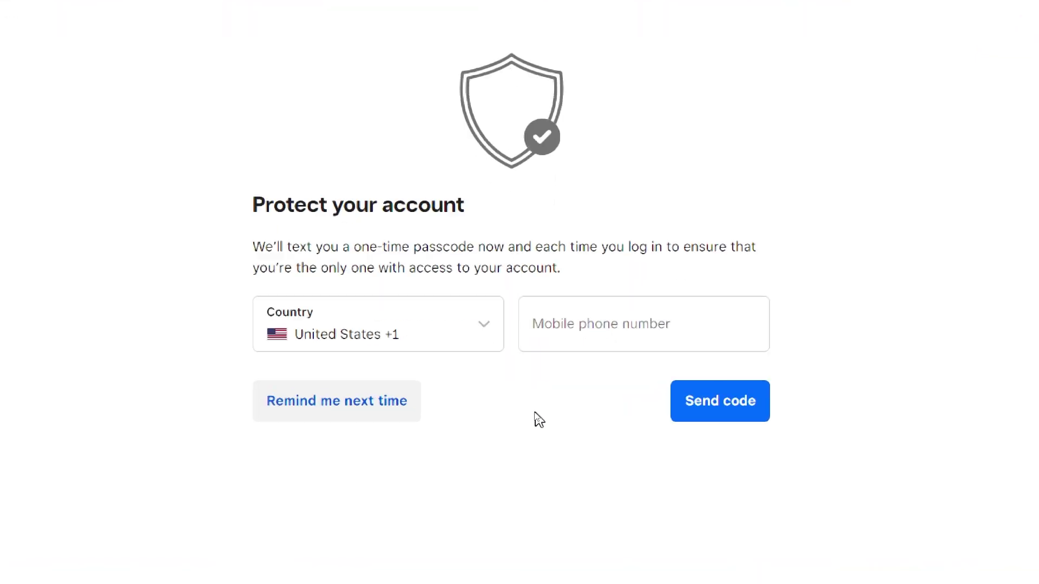
left_click(361, 414)
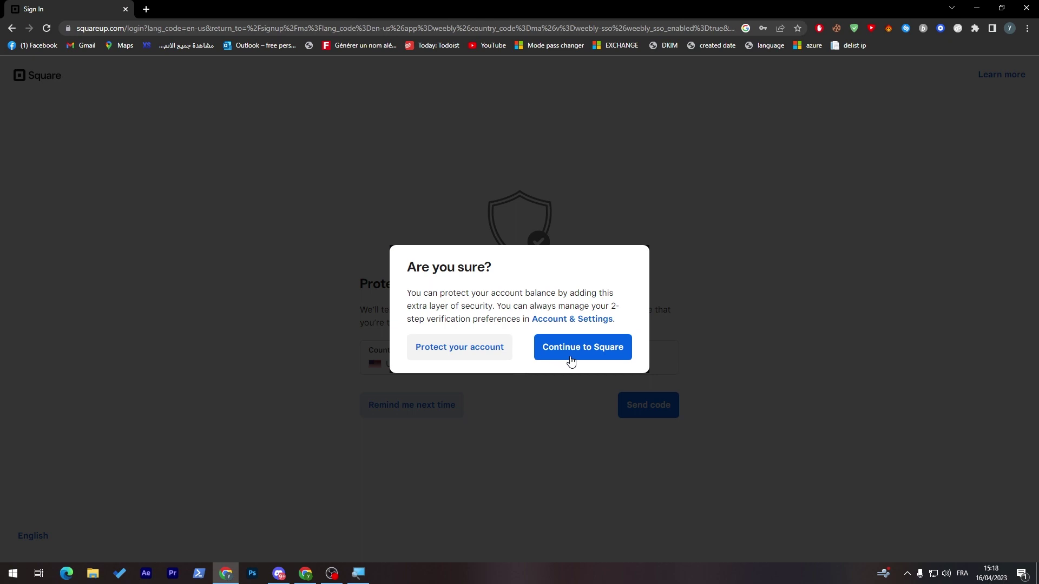
Step: Confirm skipping two-step verification and continue to Square to finish sign-up
left_click(571, 360)
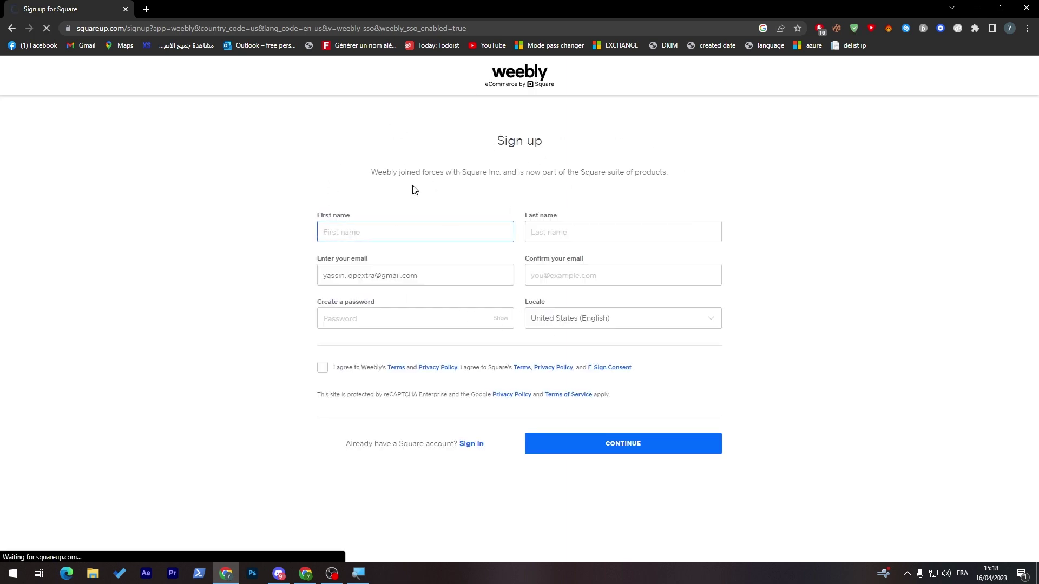
left_click(414, 190)
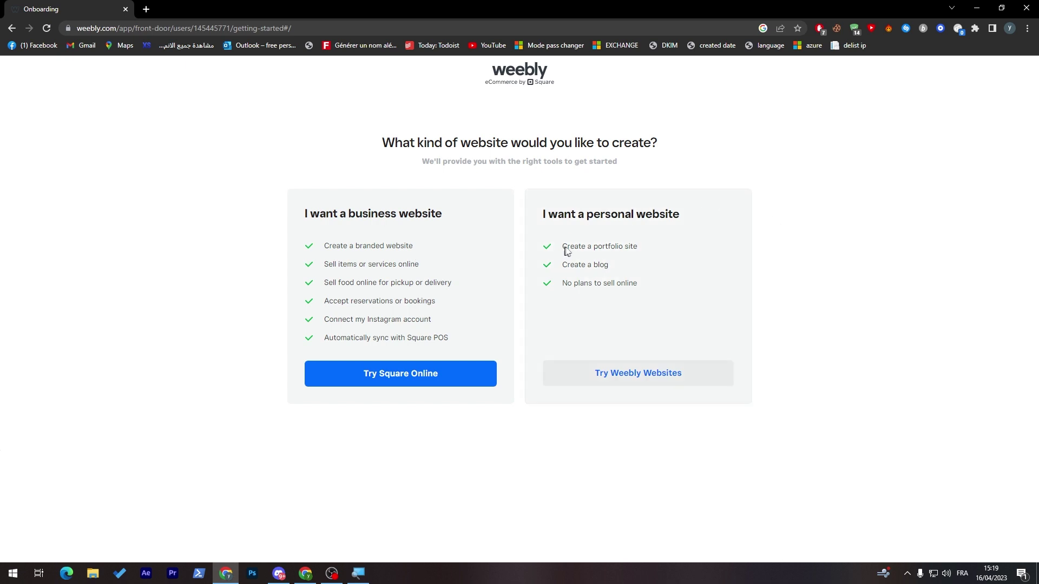
Step: Choose a personal website and browse the Blog and Event theme categories
left_click(625, 385)
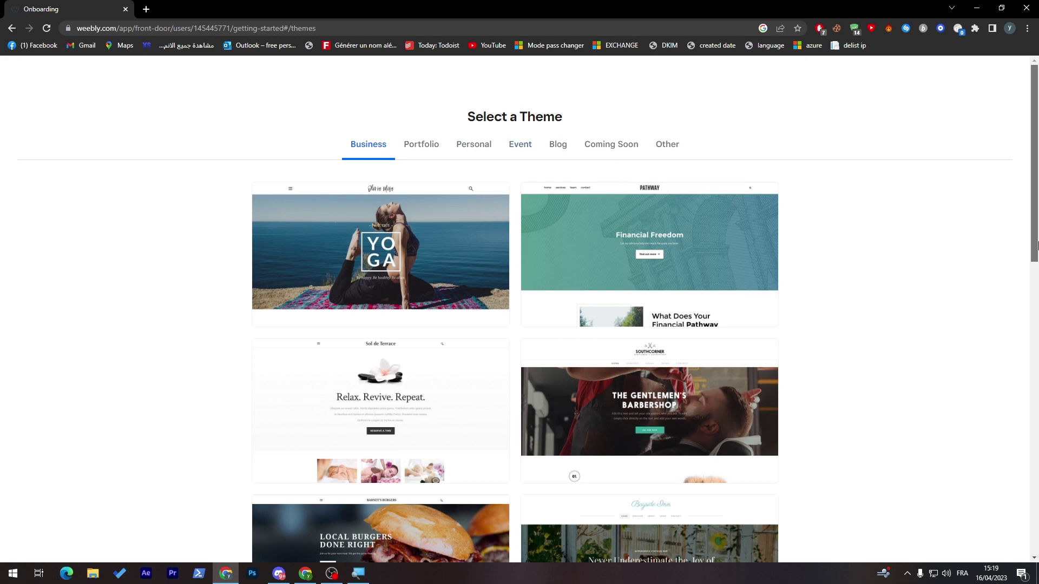
mouse_move(1036, 246)
left_mouse_down()
mouse_move(1036, 292)
mouse_move(1031, 249)
left_mouse_up()
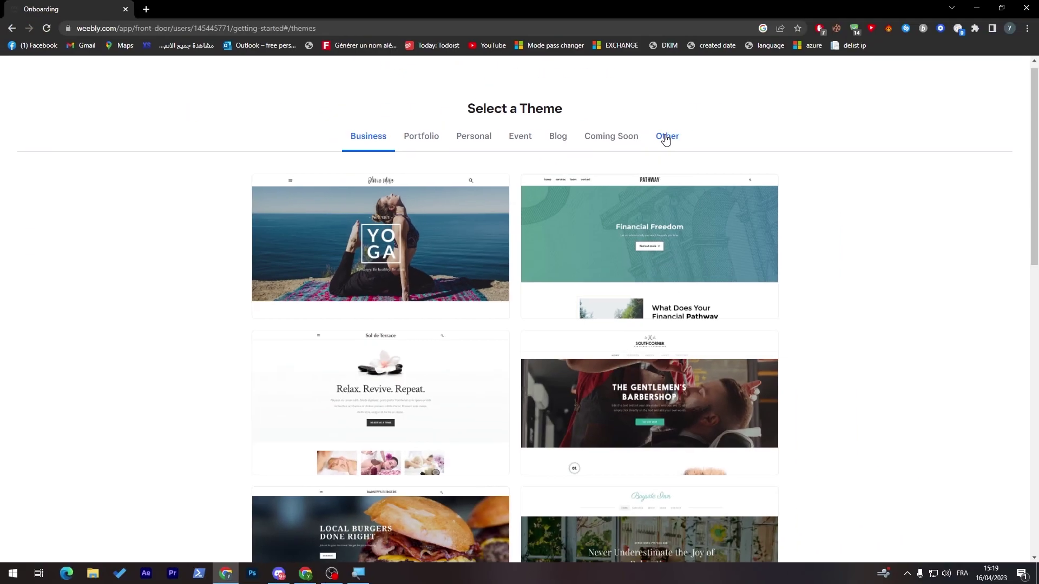
left_click(551, 146)
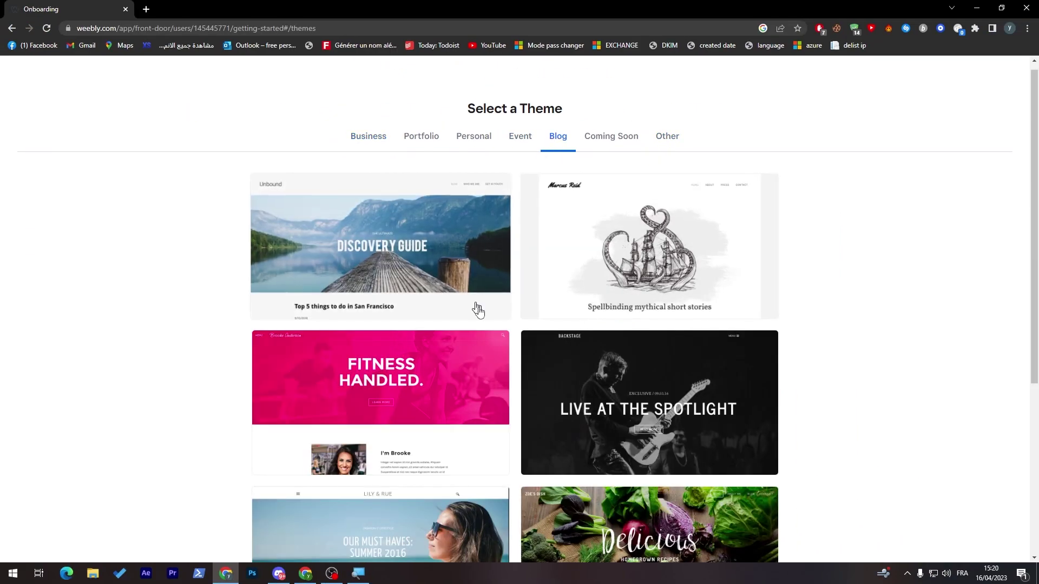
left_click_drag(1034, 227, 1036, 334)
scroll(1036, 334, "up", 10)
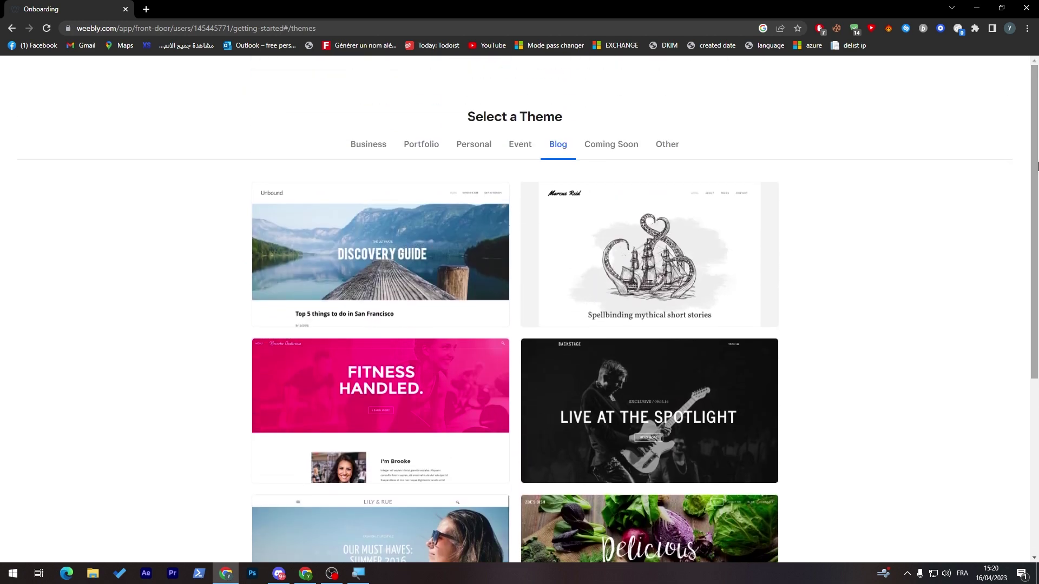
left_click(520, 144)
mouse_move(1035, 195)
left_mouse_down()
mouse_move(1035, 303)
mouse_move(1035, 190)
mouse_move(1034, 287)
mouse_move(1020, 206)
left_mouse_up()
Step: Browse the Portfolio and Personal themes and preview the creative director portfolio theme
left_click(421, 144)
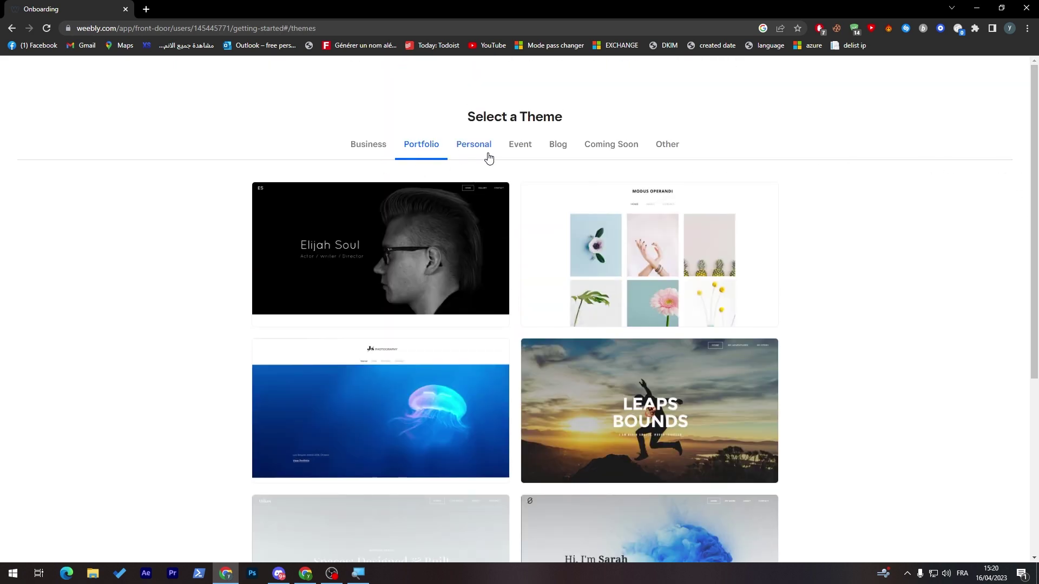
left_click(472, 146)
left_click_drag(1034, 216, 1004, 178)
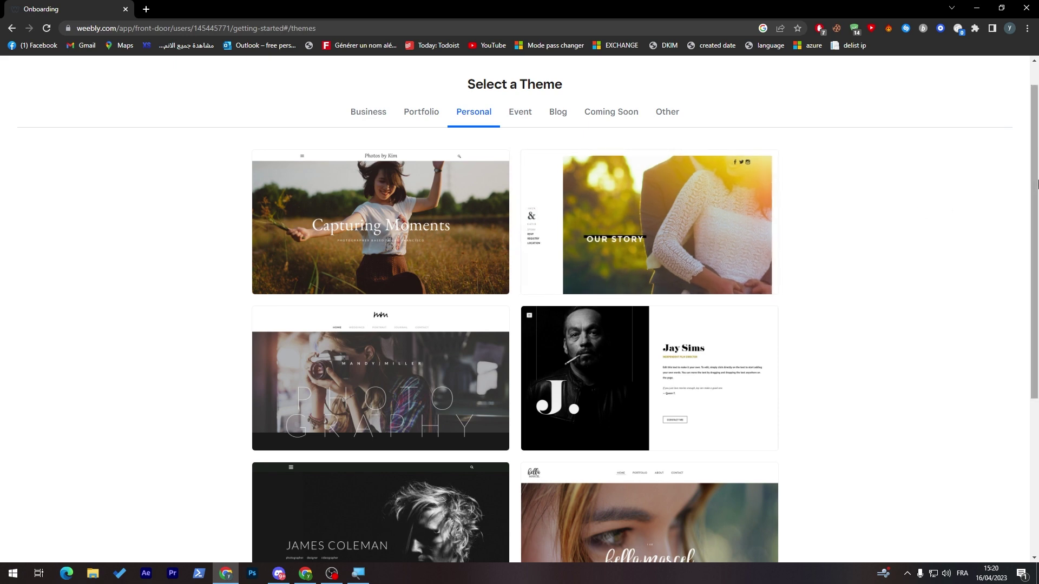
scroll(1017, 254, "down", 4)
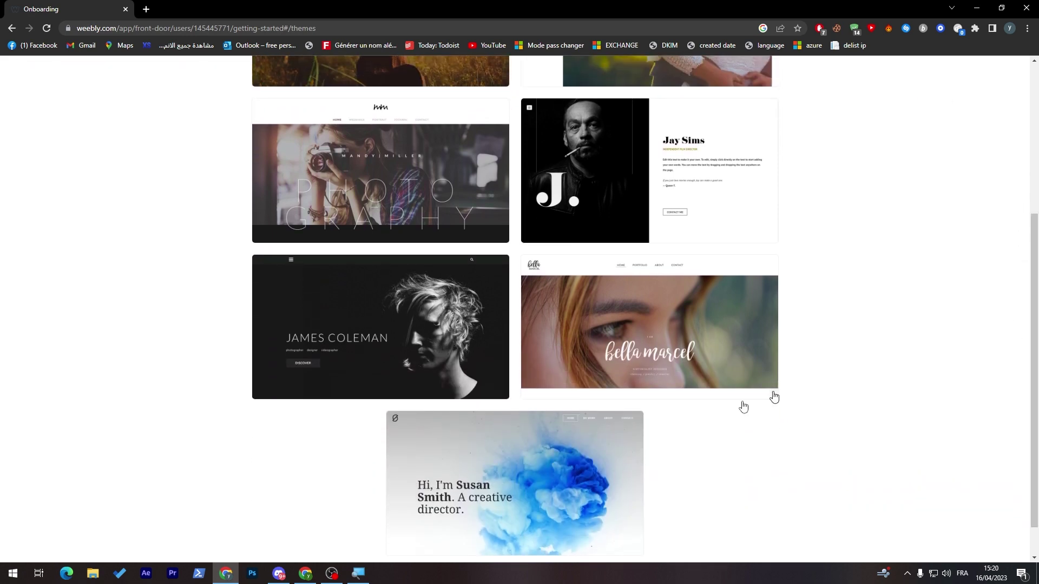
left_click(472, 488)
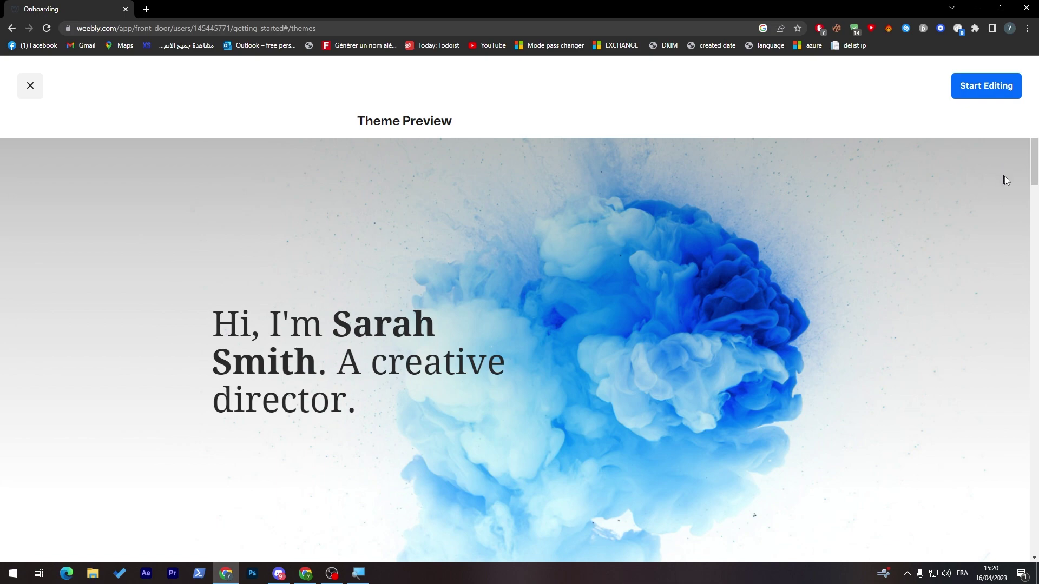
Step: Close the creative director preview and start editing with the Business 'Pathway' Financial Freedom theme
left_click_drag(1034, 184, 1034, 207)
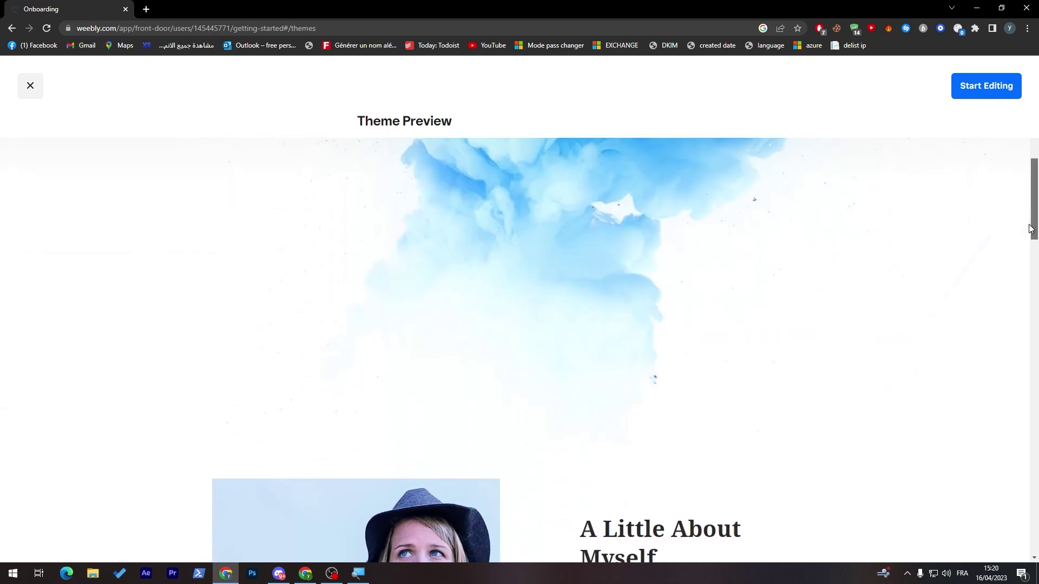
left_click_drag(1030, 228, 908, 175)
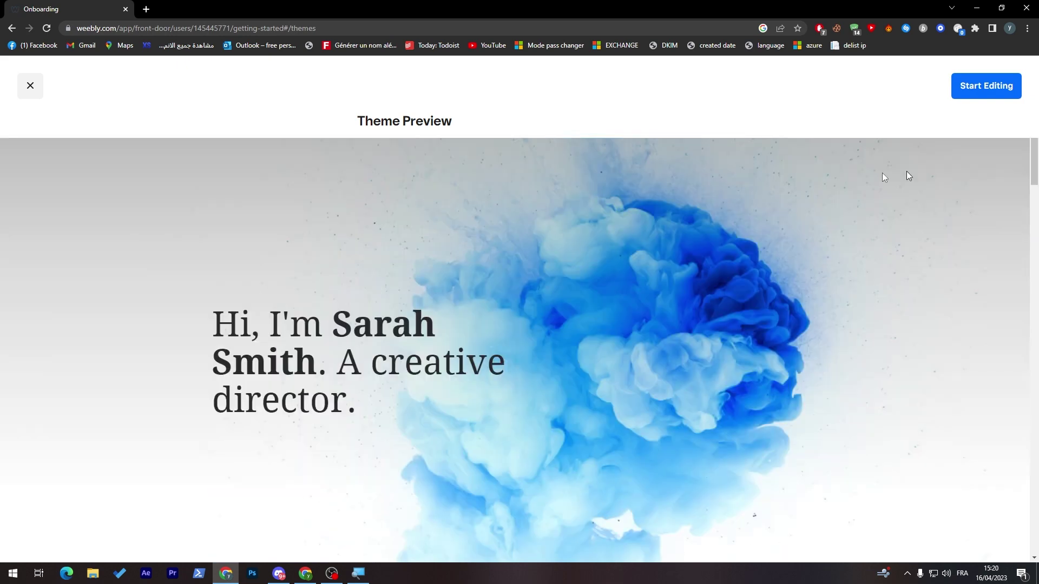
left_click(30, 87)
scroll(805, 140, "up", 5)
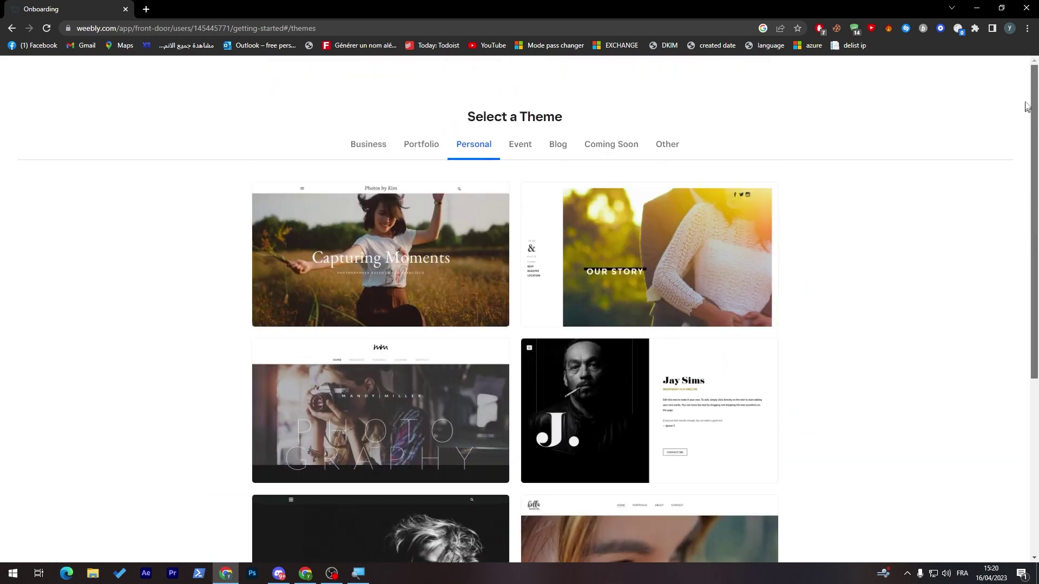
left_click(414, 147)
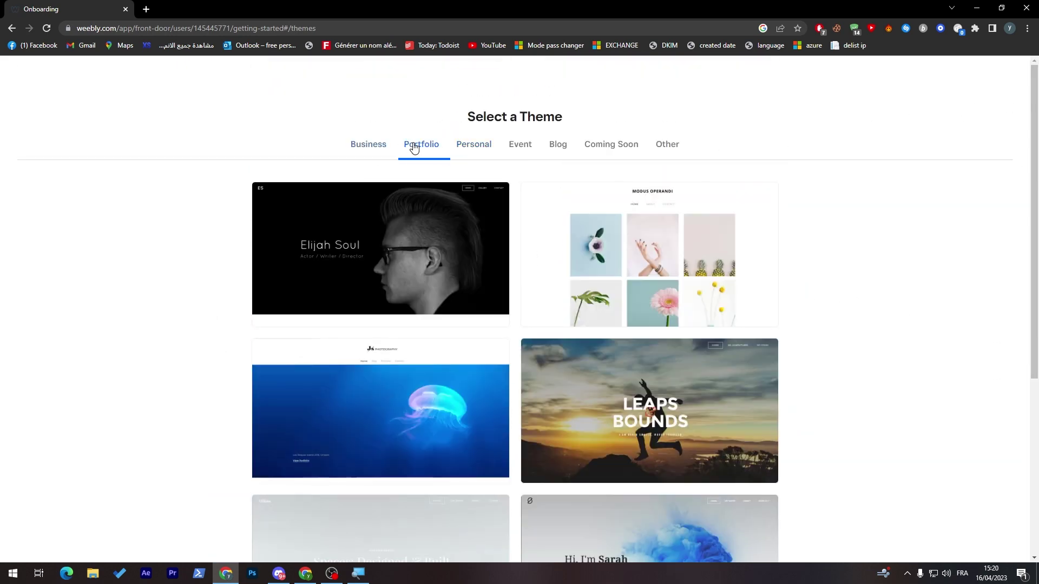
left_click(370, 149)
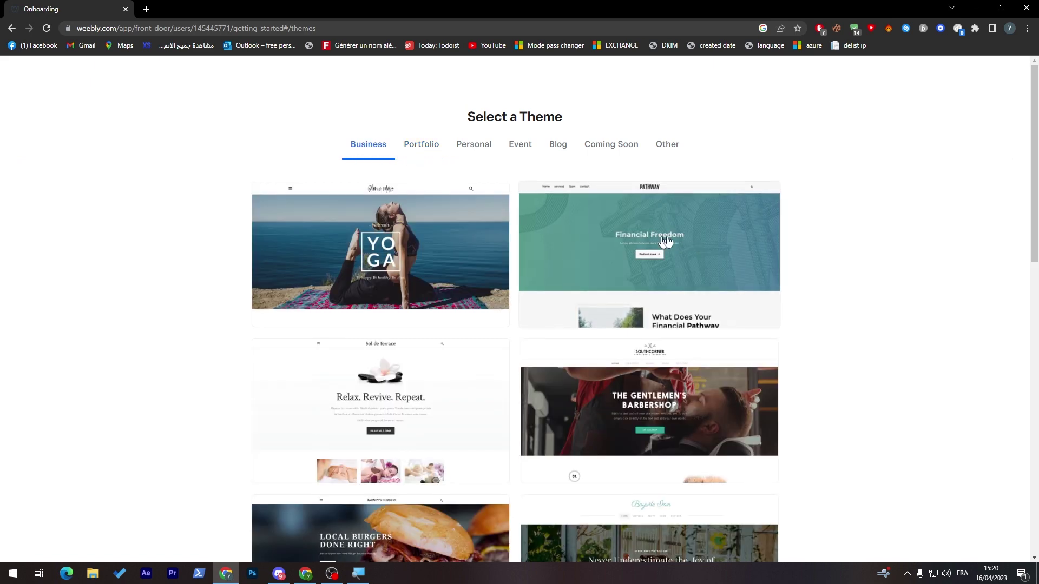
left_click(654, 263)
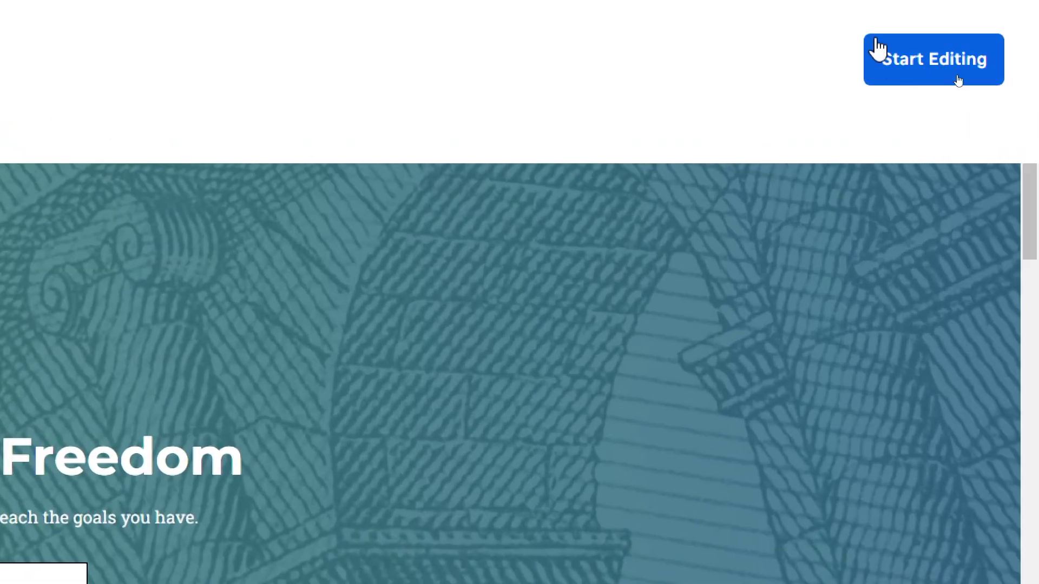
left_click(958, 81)
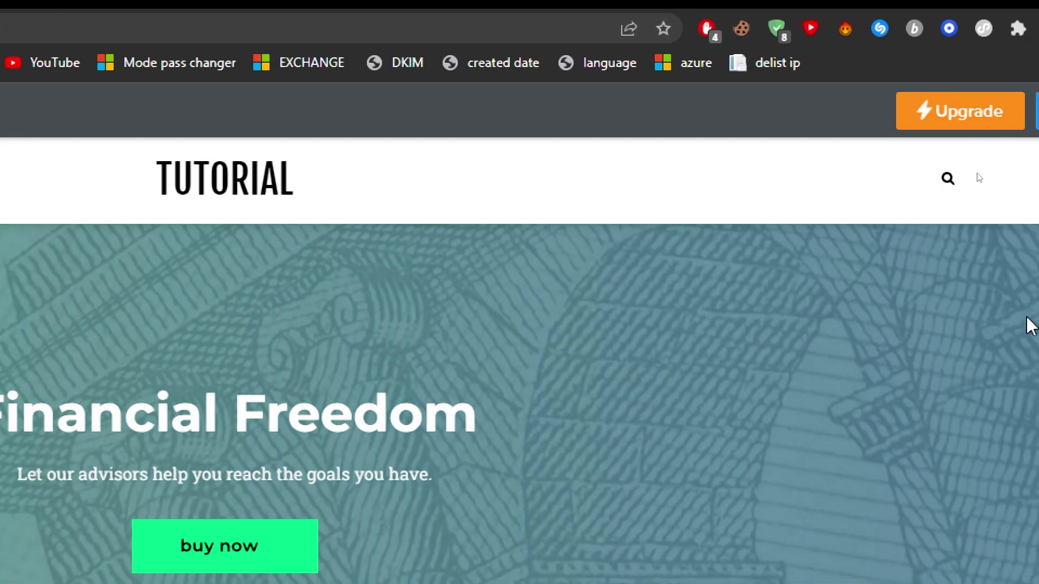
Step: Select the TUTORIAL site title in the header to reveal its Off / Text / Logo options
left_click(162, 186)
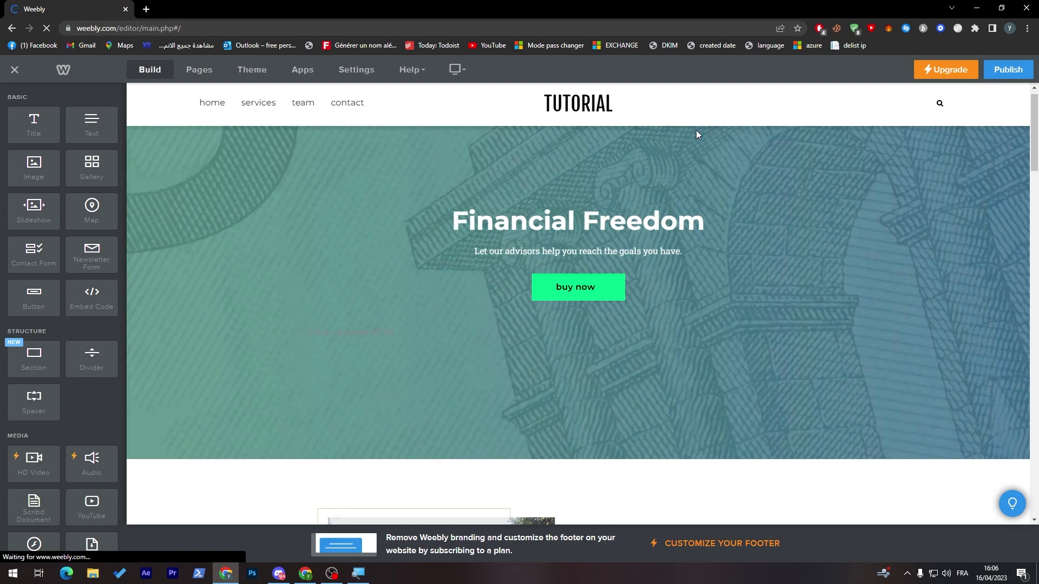
mouse_move(602, 107)
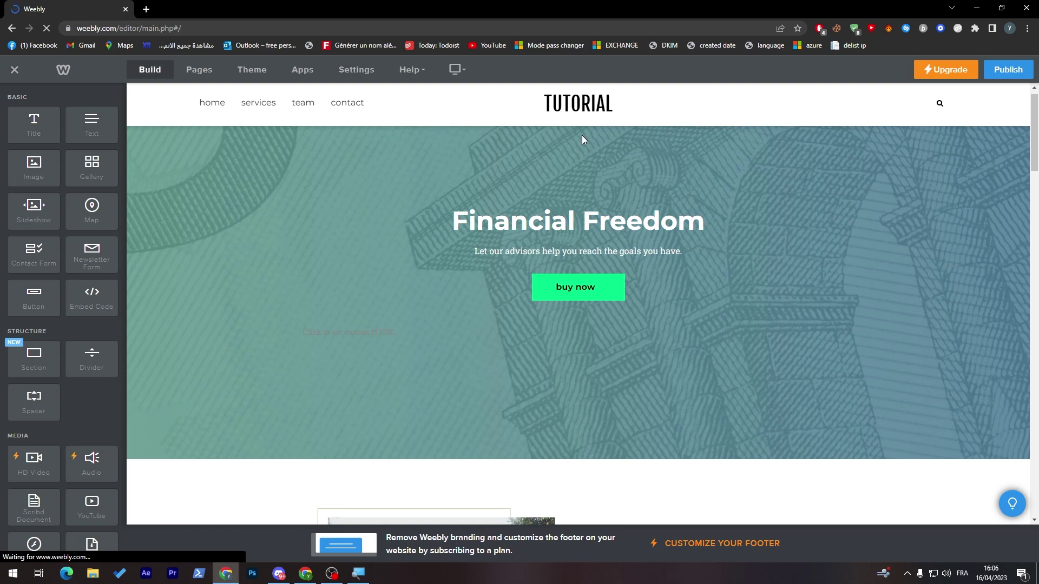
mouse_move(582, 134)
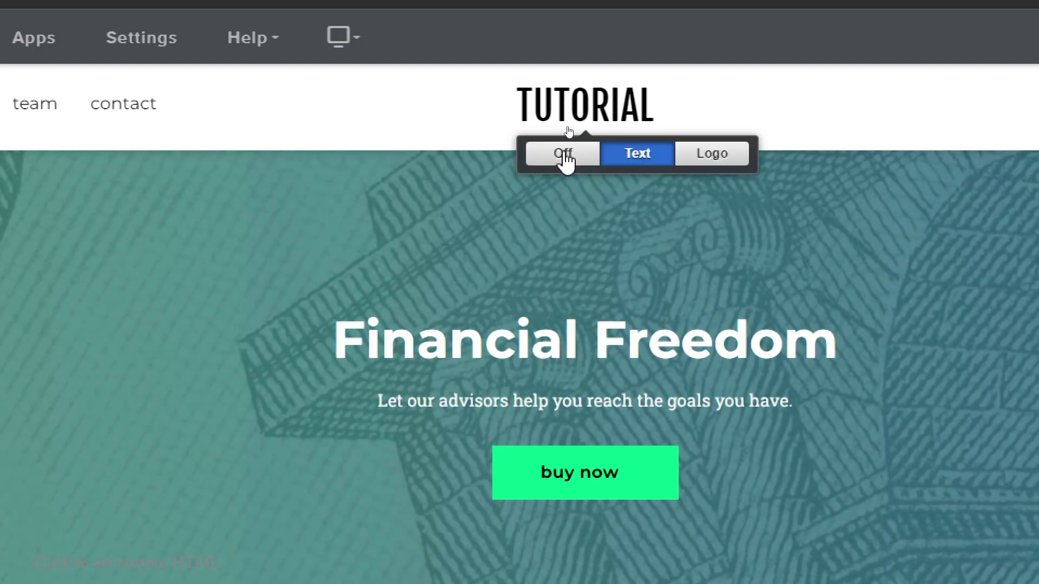
Step: Switch the header title from TUTORIAL text to a logo using the WiX image from Downloads
left_click(563, 156)
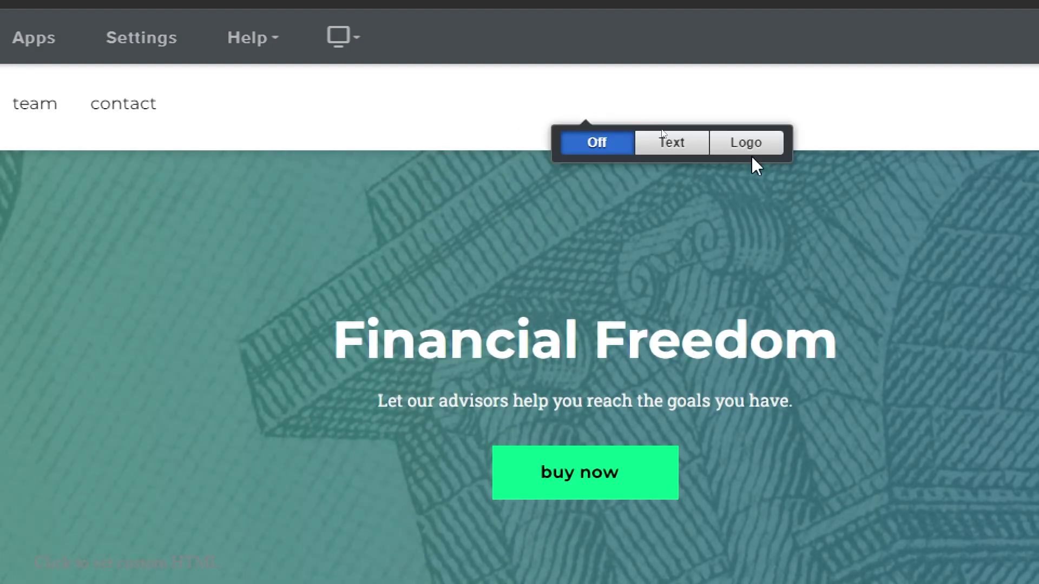
left_click(748, 155)
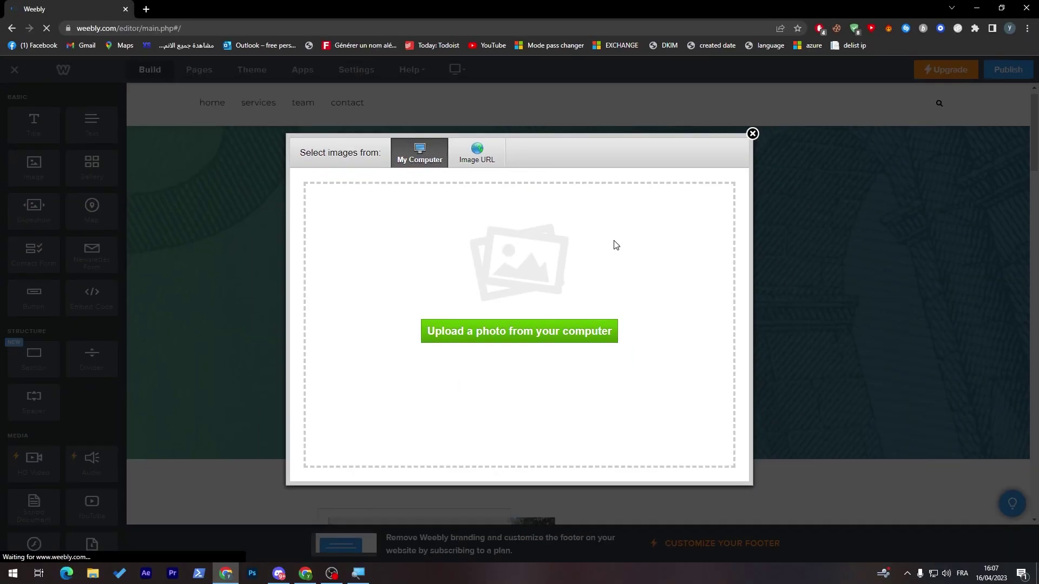
left_click(476, 162)
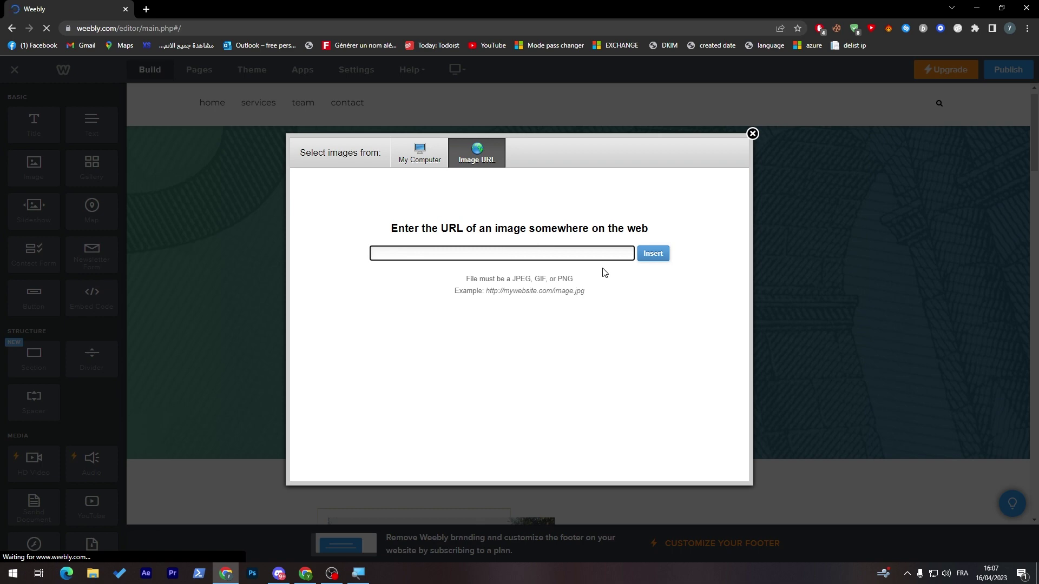
left_click(400, 150)
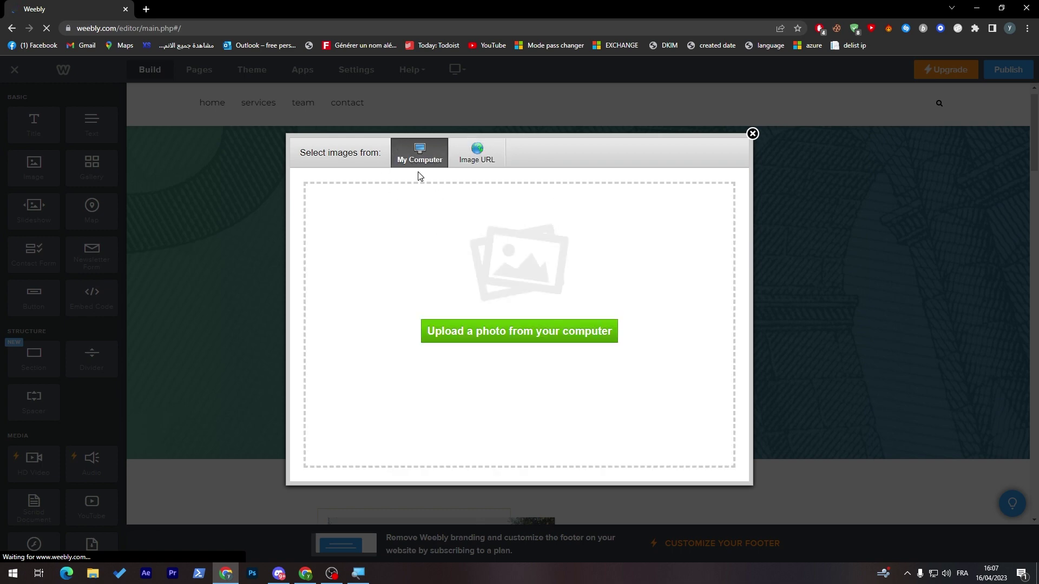
left_click(485, 336)
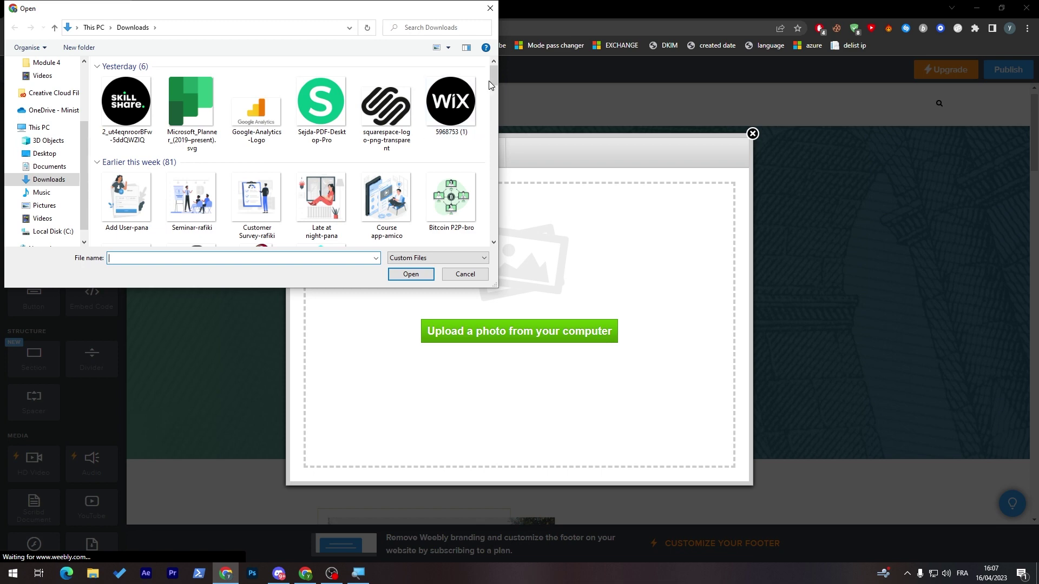
double_click(453, 110)
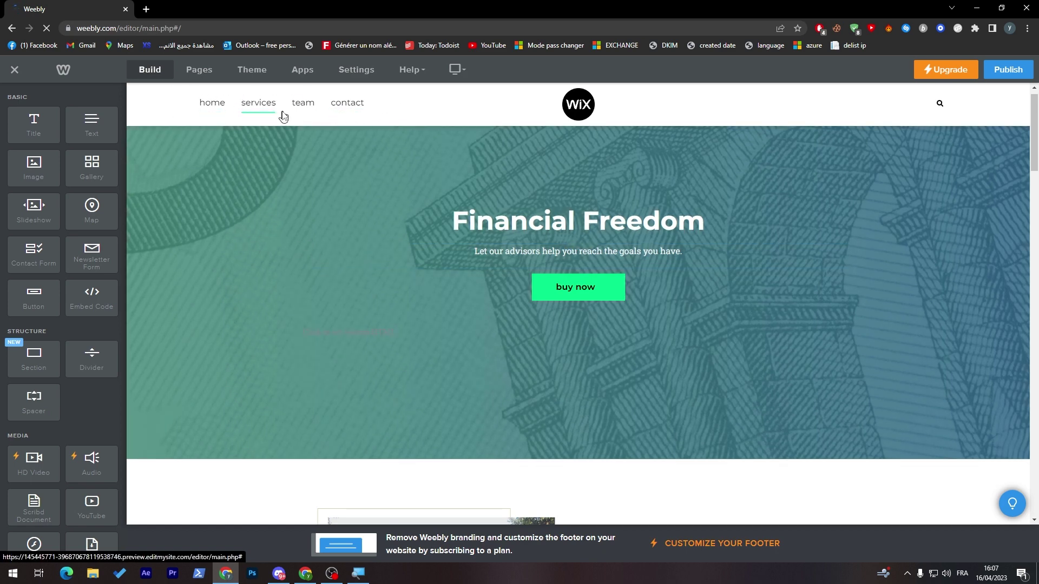
Step: Go to the Services page, cancel the Google AdSense prompt, and bring up the Pages list's add-page choices
left_click(216, 114)
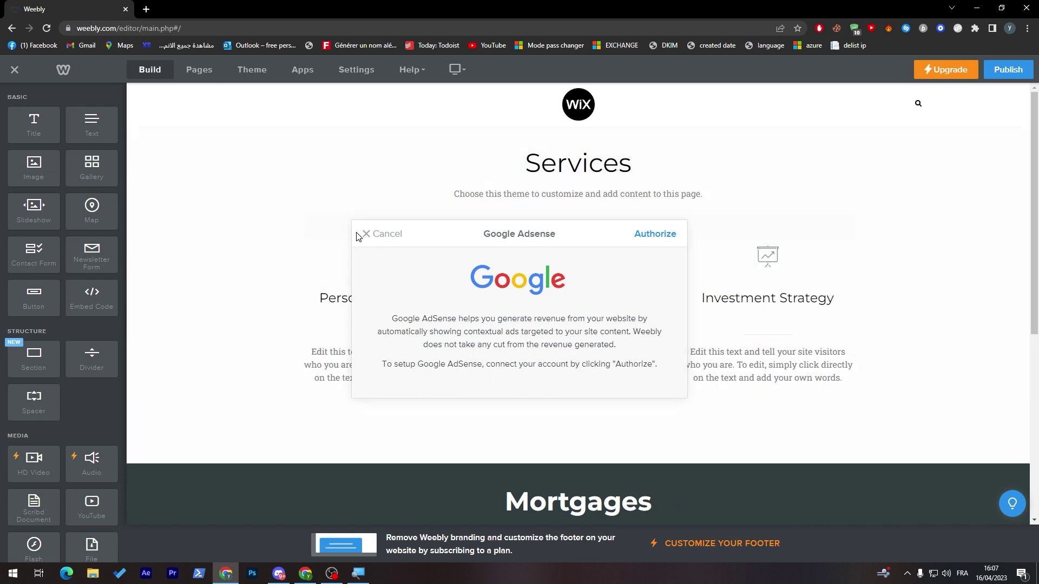
left_click(367, 237)
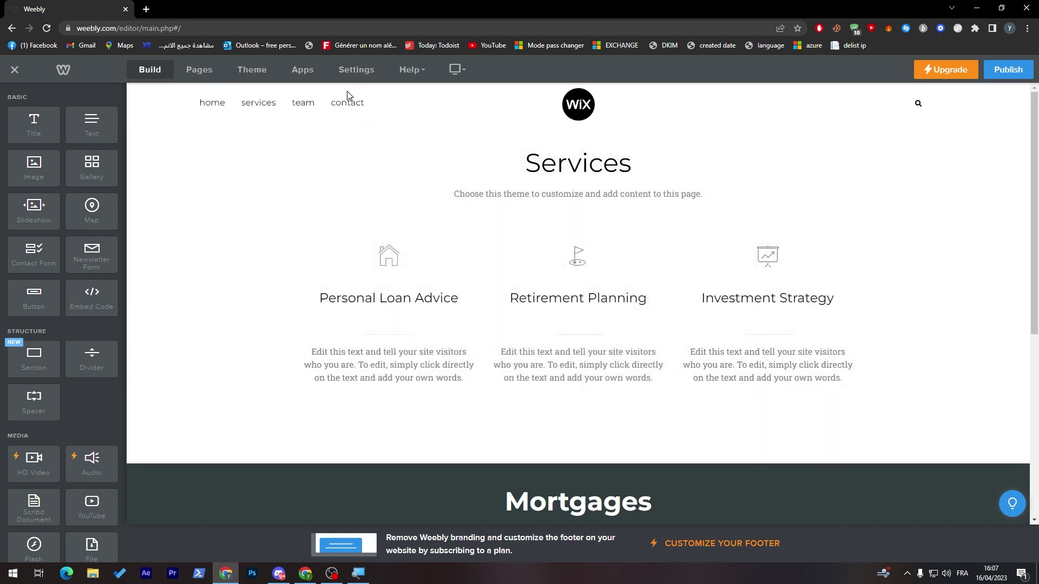
left_click(205, 71)
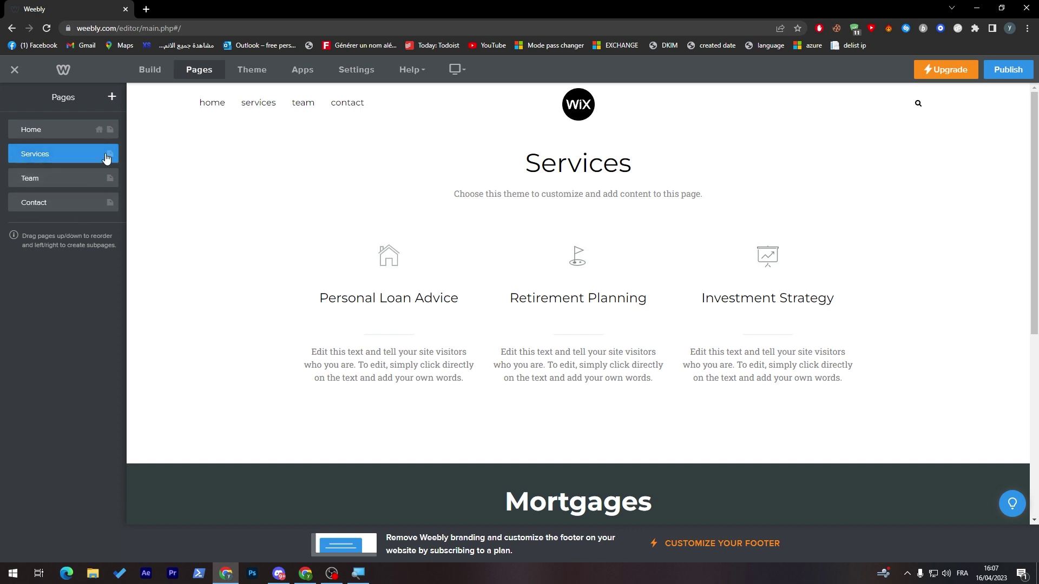
left_click(112, 96)
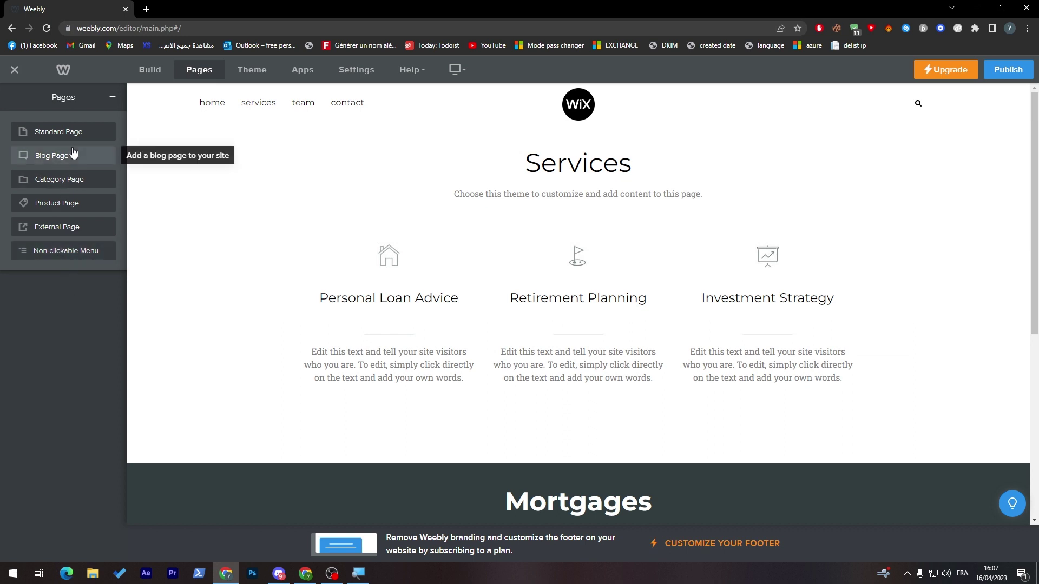
Step: Add a Standard page, keeping its default header type and public visibility
left_click(87, 134)
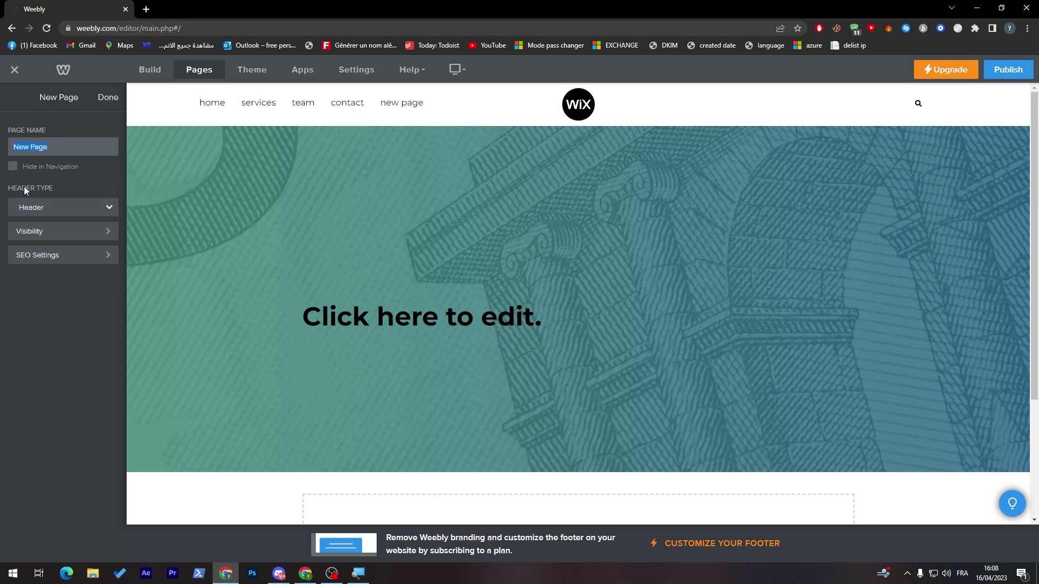
left_click(54, 206)
left_click(33, 226)
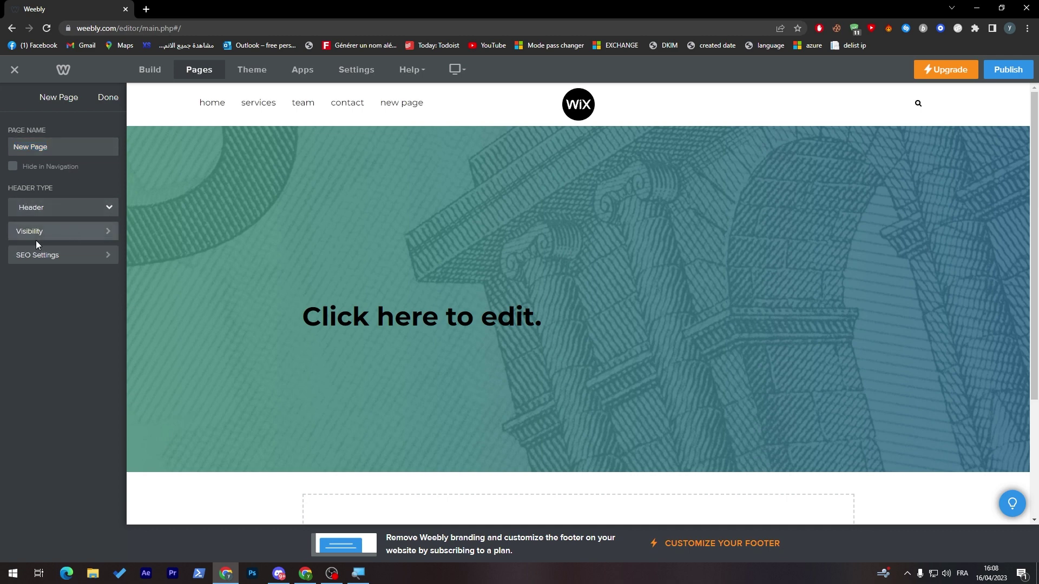
left_click(48, 229)
left_click(63, 170)
left_click(33, 186)
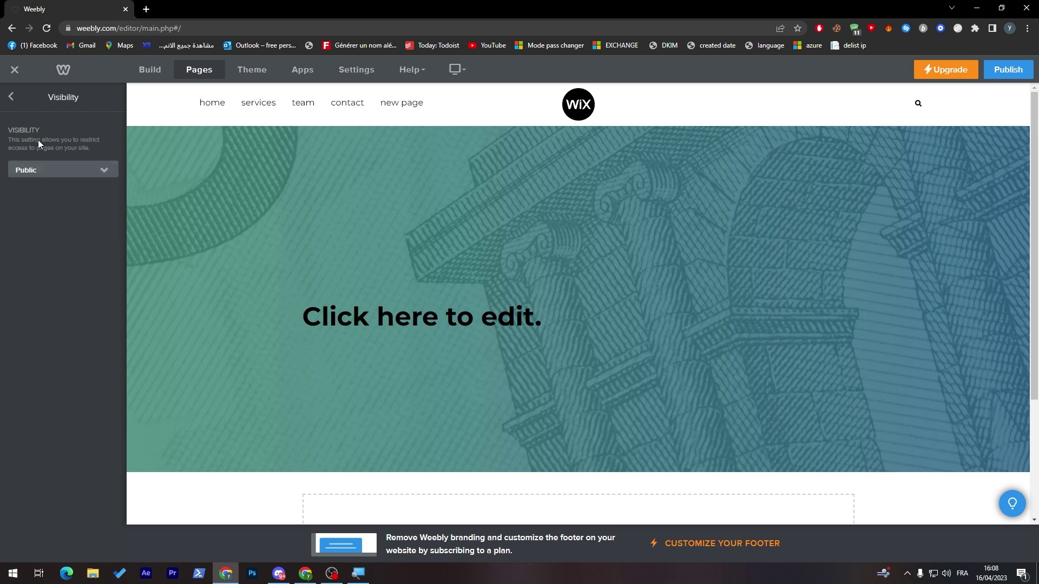
left_click(11, 97)
Step: Name the new page News and move the Services page below Team
left_click(82, 260)
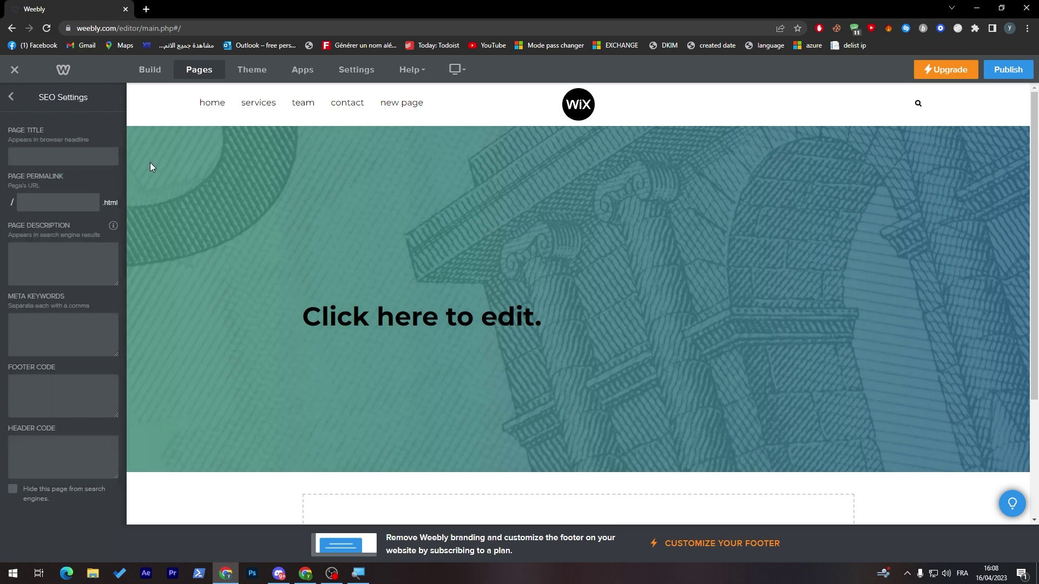
left_click(16, 100)
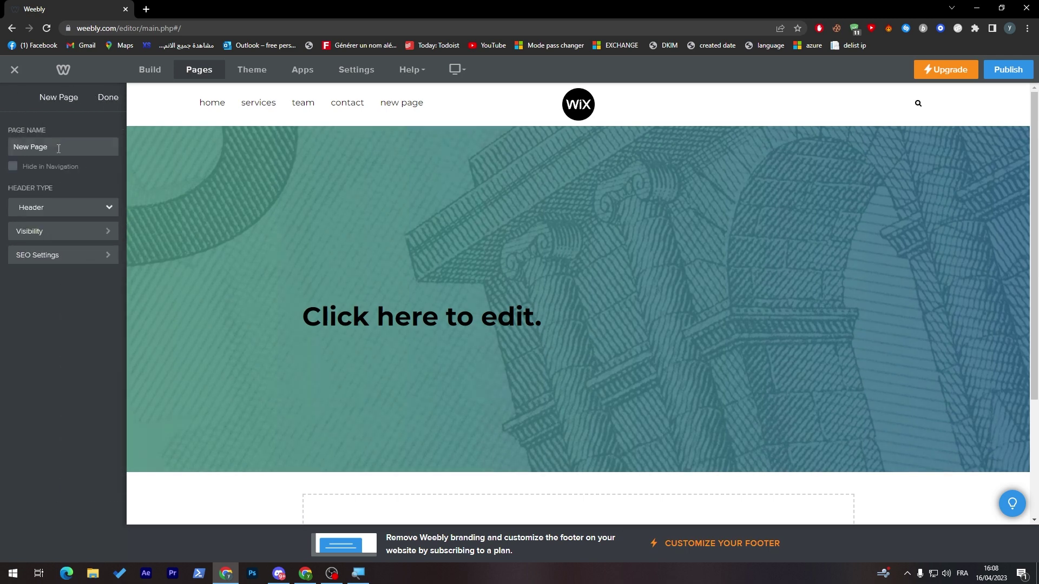
double_click(86, 145)
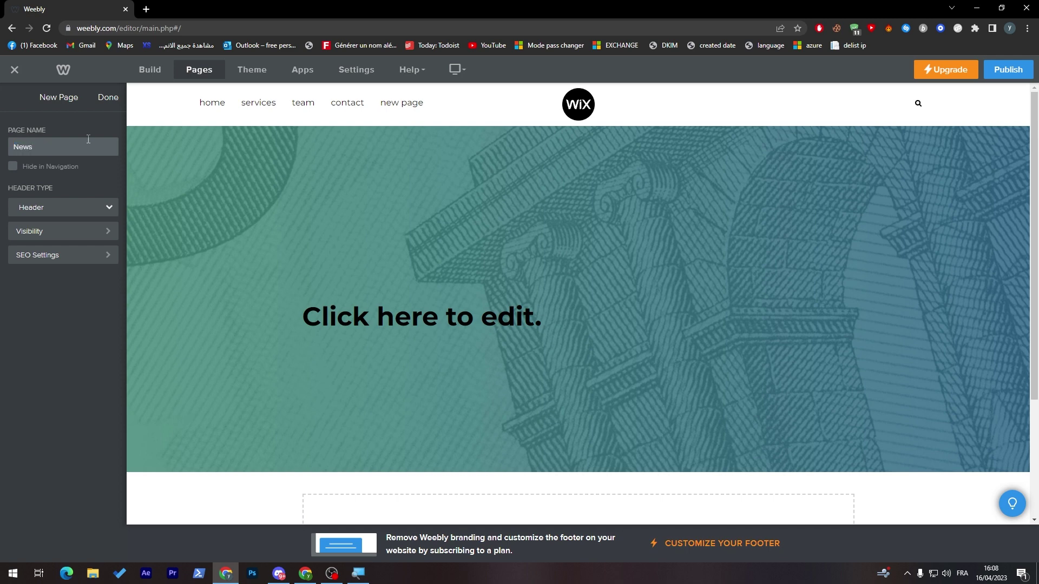
left_click(109, 98)
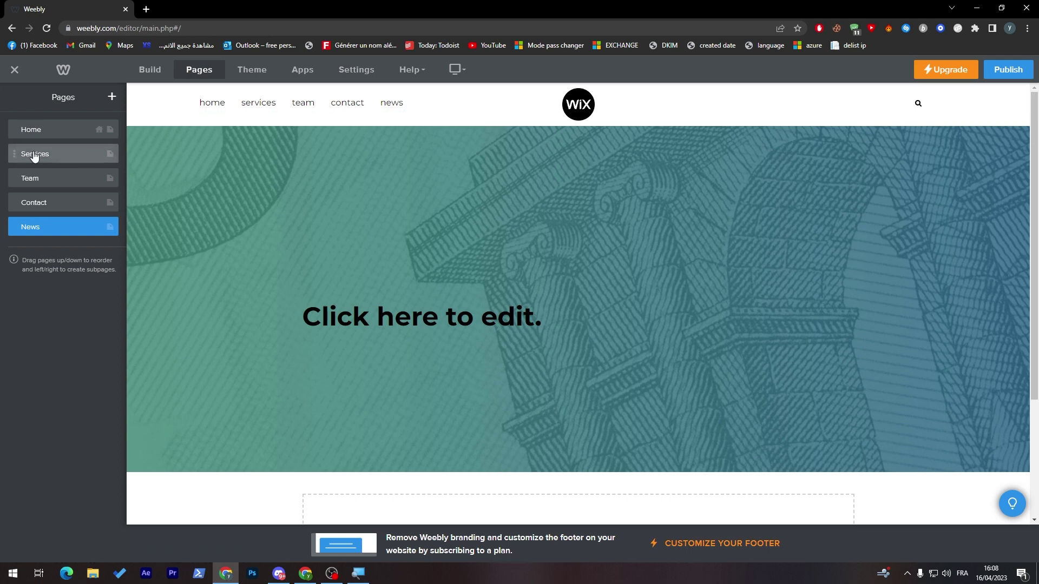
left_click_drag(15, 152, 54, 180)
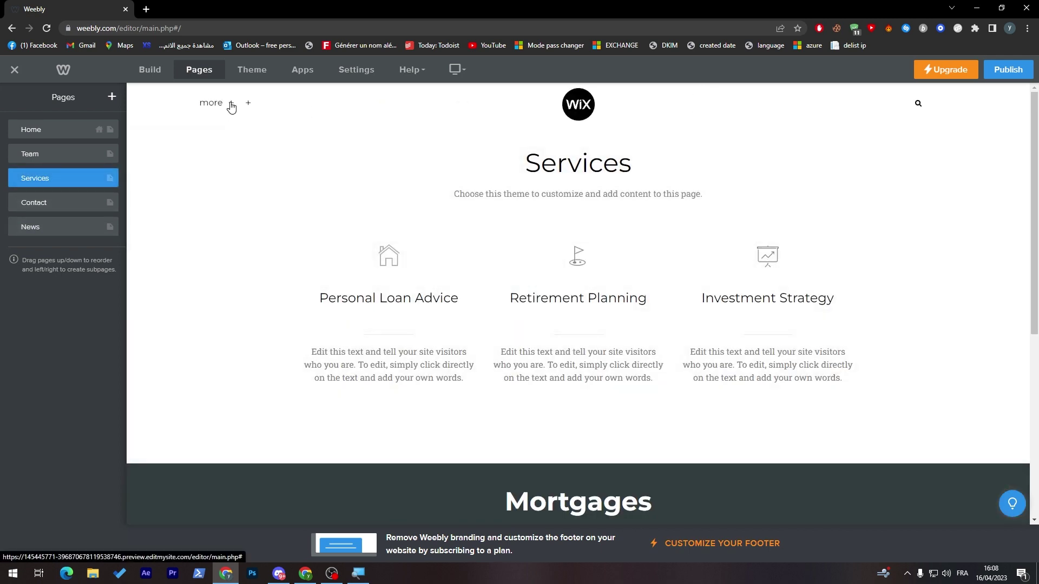
Step: Move Services below Contact, then move News up to sit directly under Home
left_click(230, 105)
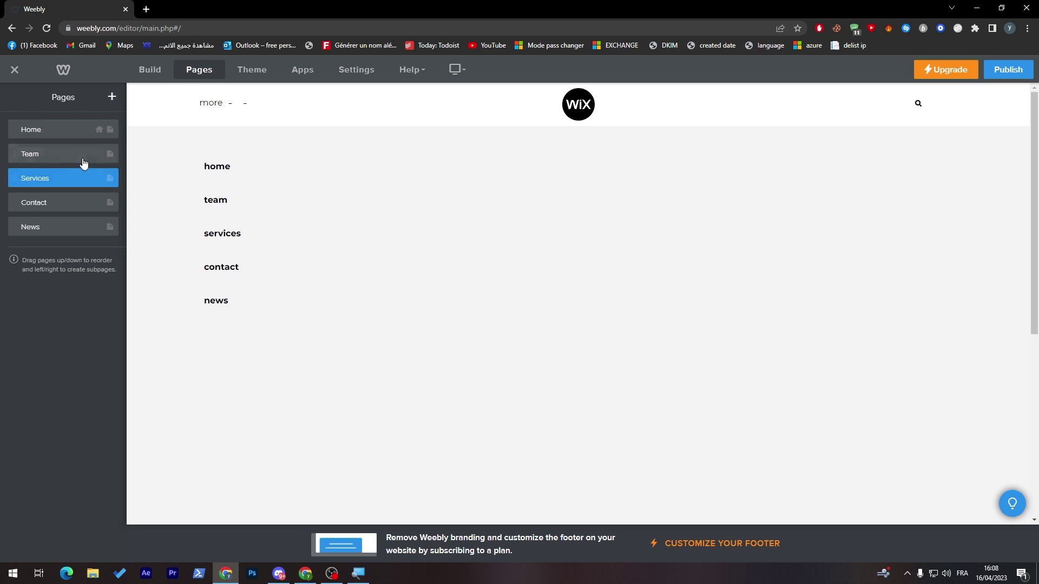
left_click_drag(84, 180, 95, 212)
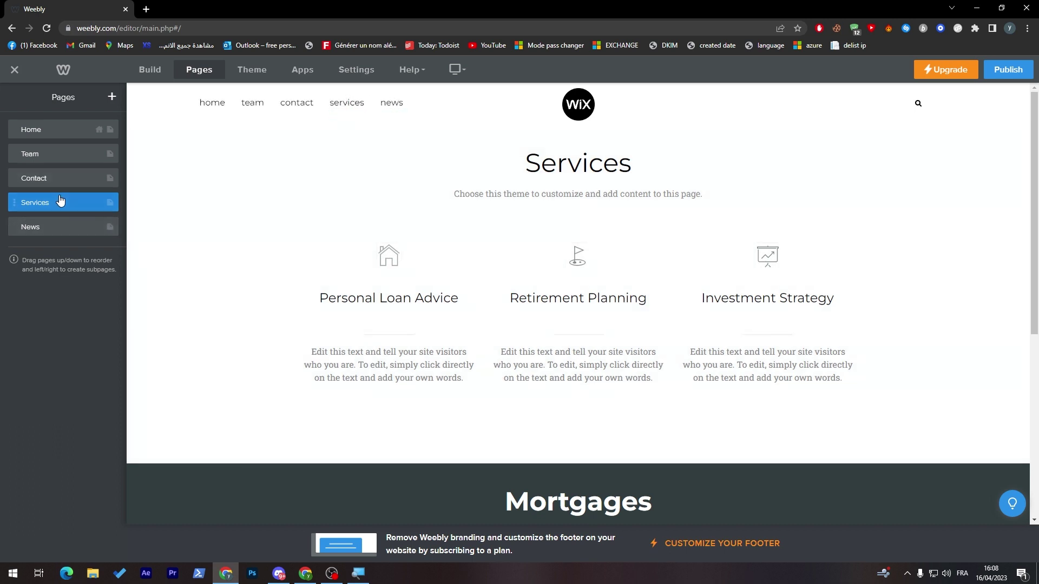
left_click_drag(56, 231, 57, 151)
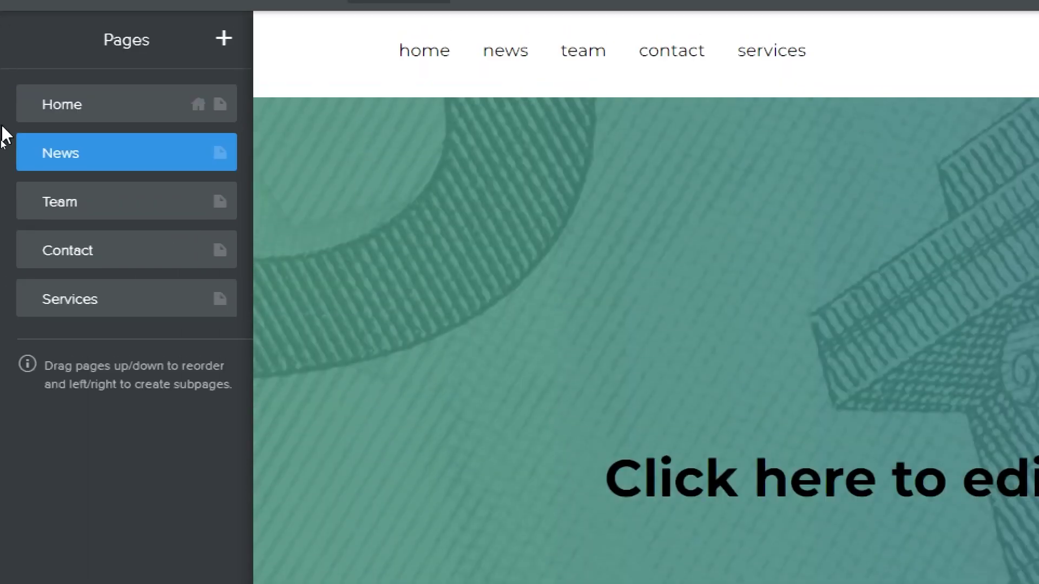
Step: Add a new standard page named 'Sport'
left_click(223, 38)
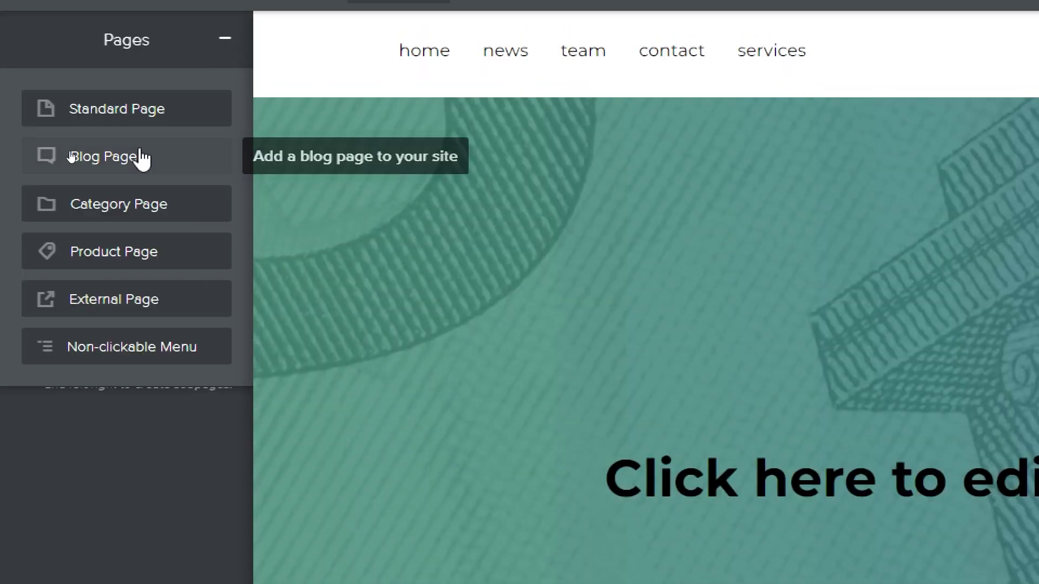
left_click(91, 101)
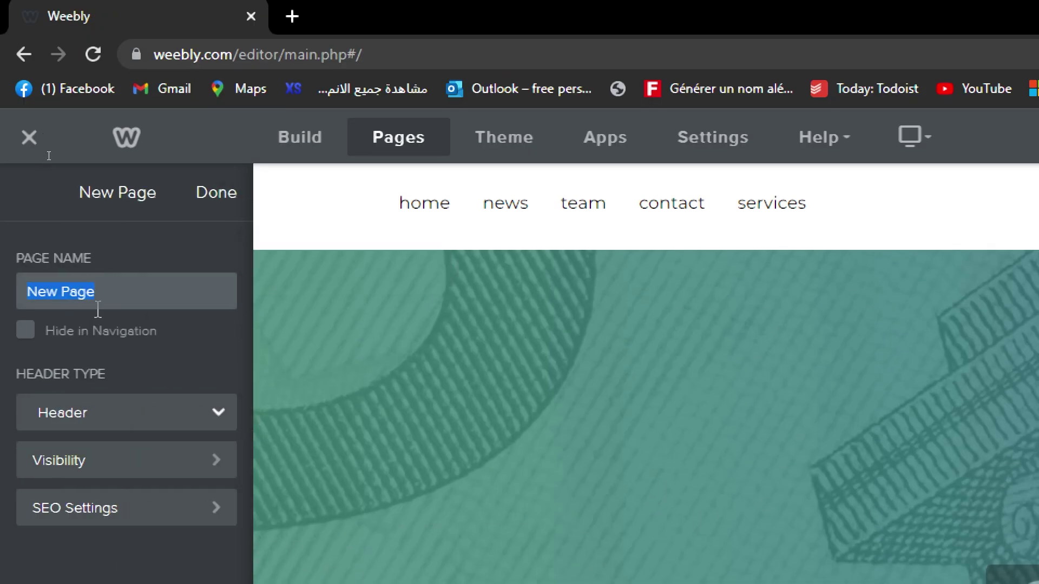
type("sport")
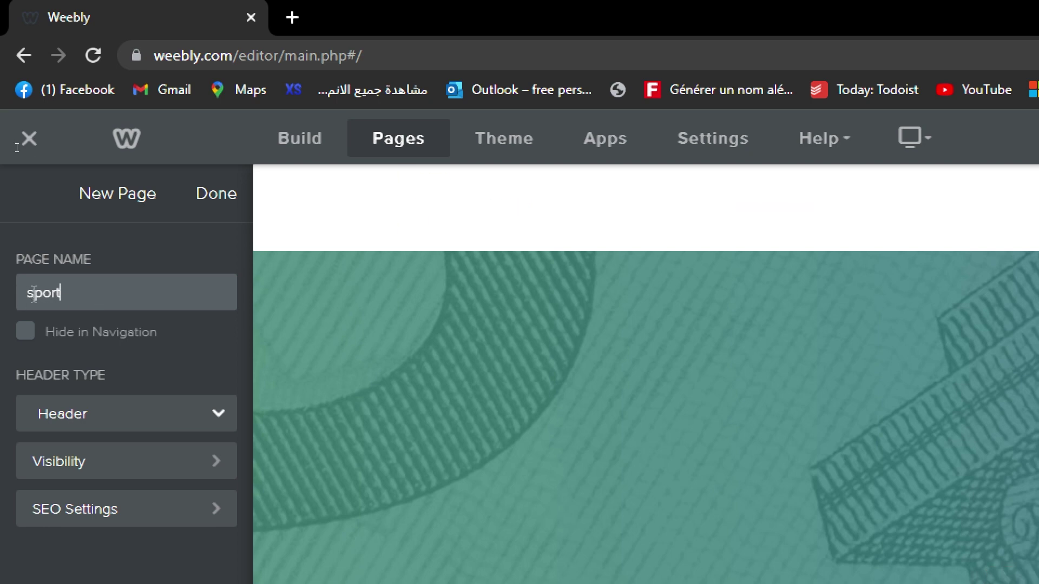
left_click(33, 293)
key("BackSpace")
type("S")
left_click(232, 198)
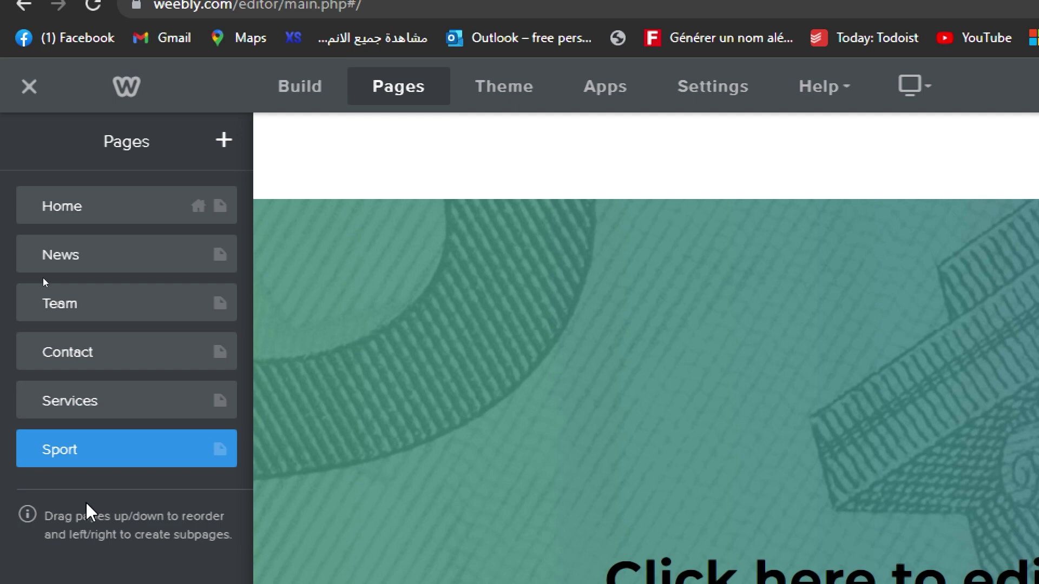
Step: Nest Sport under News and expand the news dropdown to show it
left_click_drag(84, 462, 112, 341)
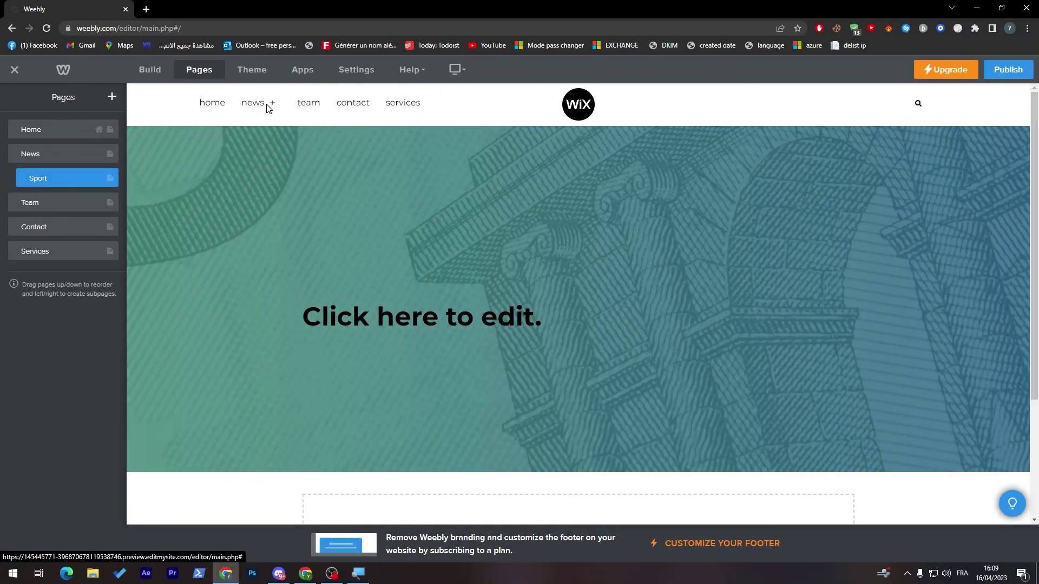
left_click(273, 108)
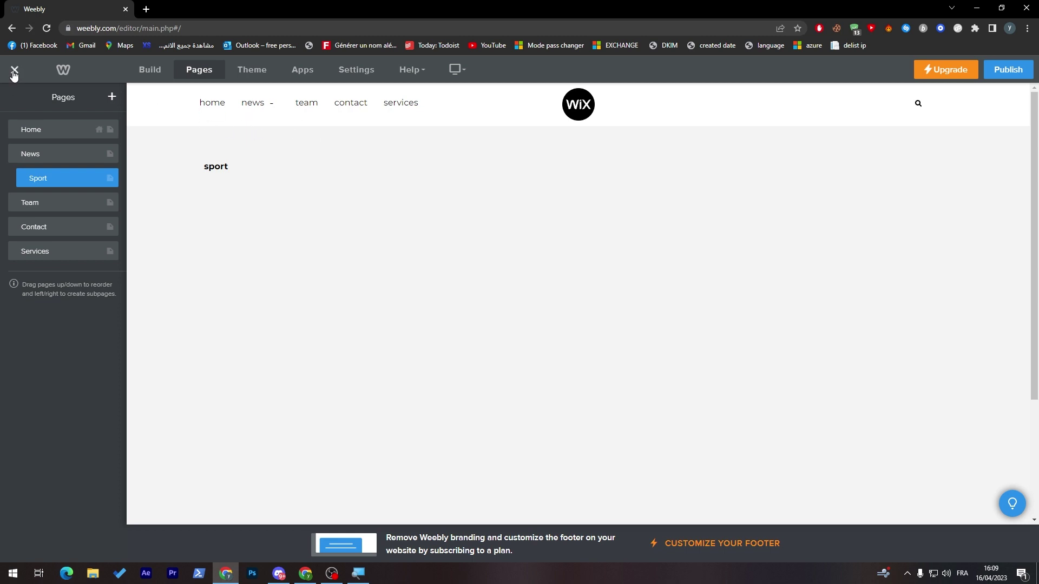
left_click(142, 70)
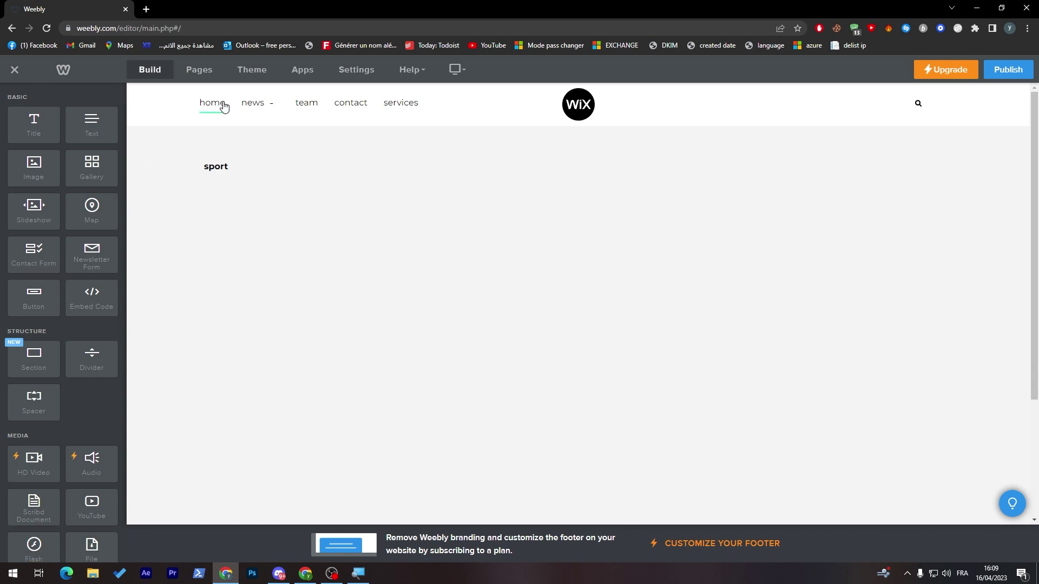
Step: On the home page, hide the header search box and dismiss the AdSense prompt
left_click(212, 104)
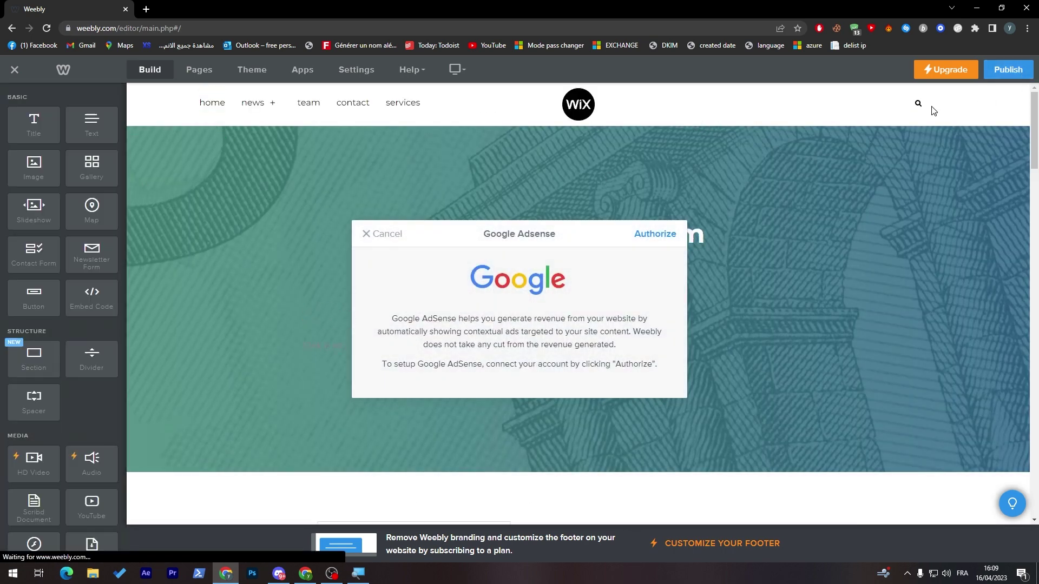
left_click(918, 103)
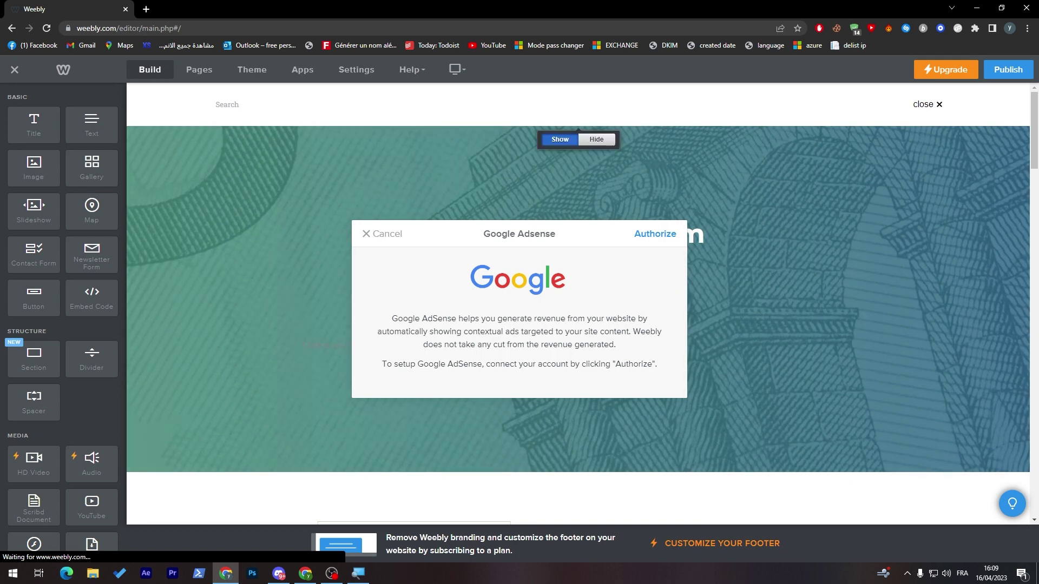
left_click(589, 145)
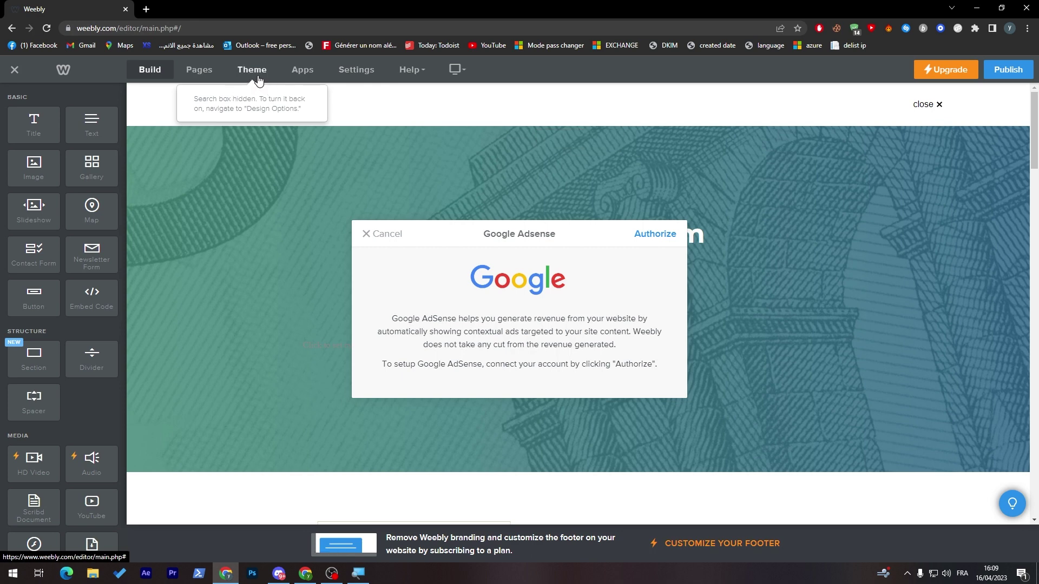
left_click(557, 139)
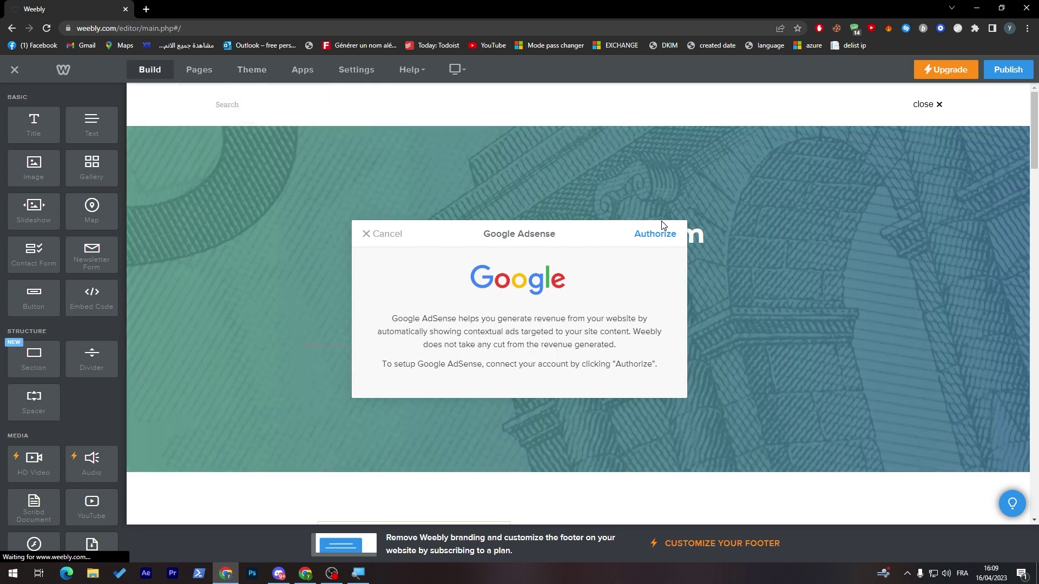
left_click(363, 236)
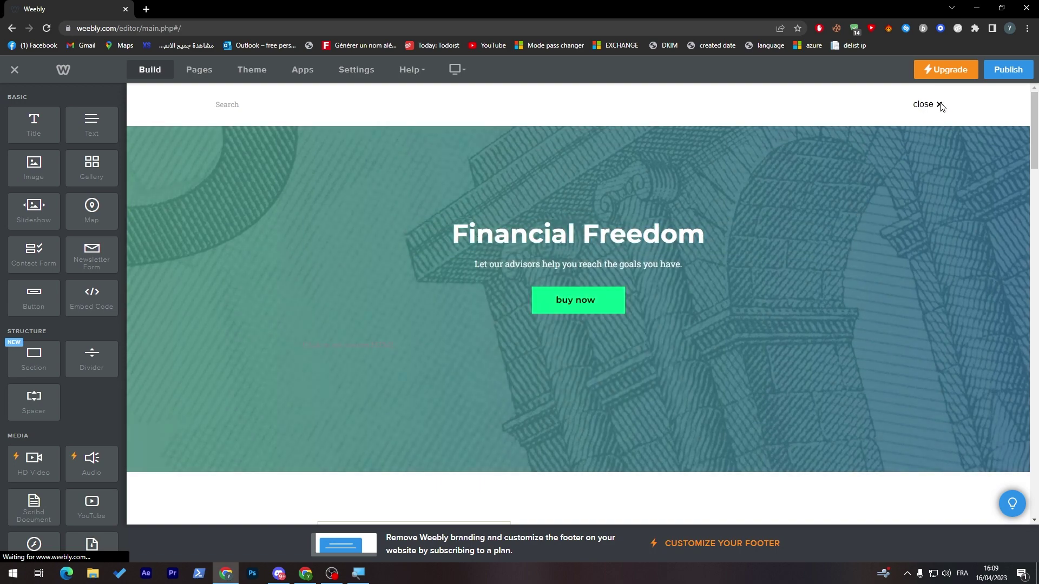
left_click(939, 104)
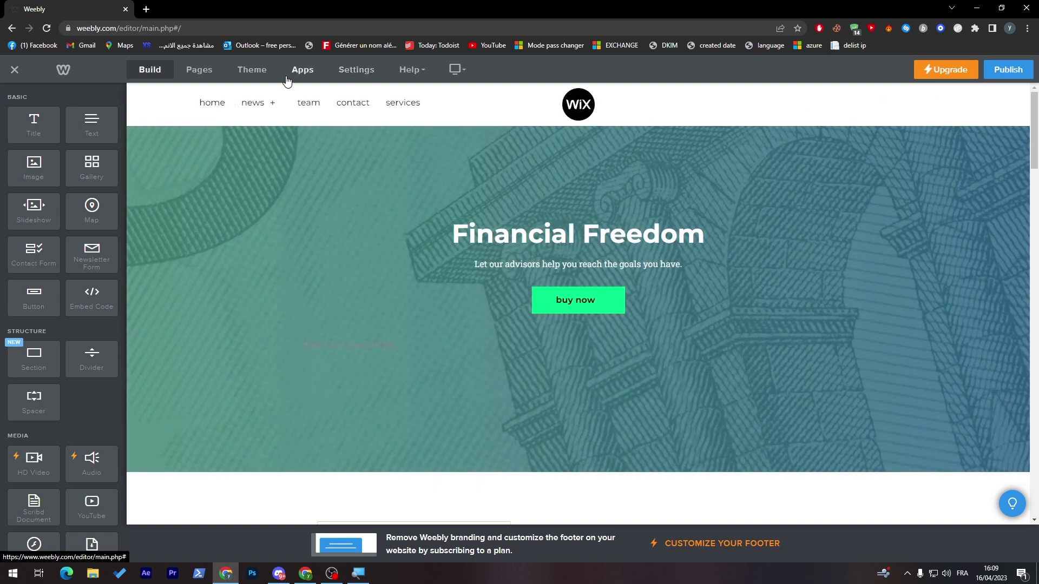
left_click(265, 74)
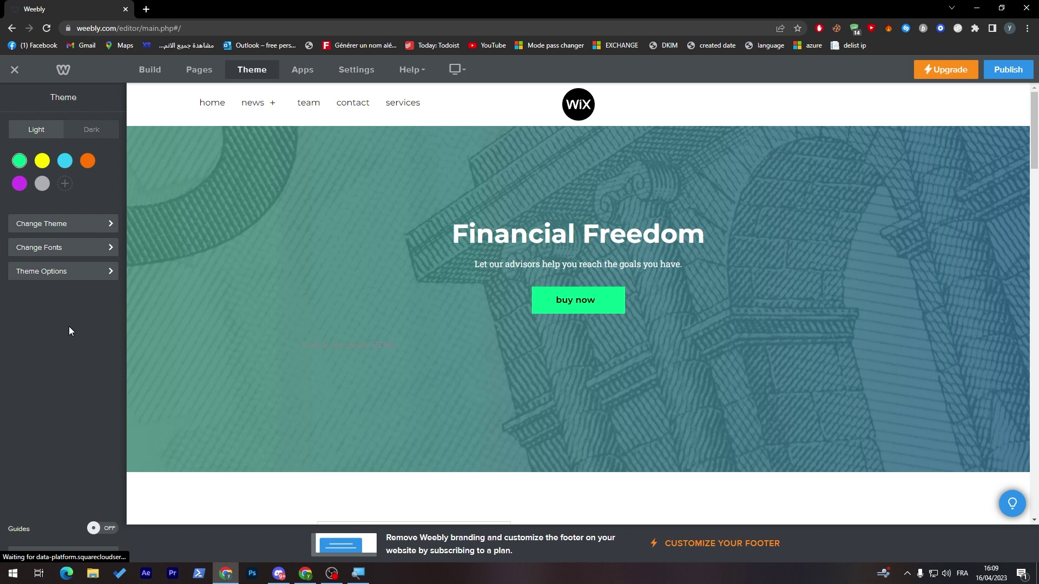
Step: In Theme Options, switch Search Box on and leave Collapsed Menu and Banner Background off
left_click(81, 276)
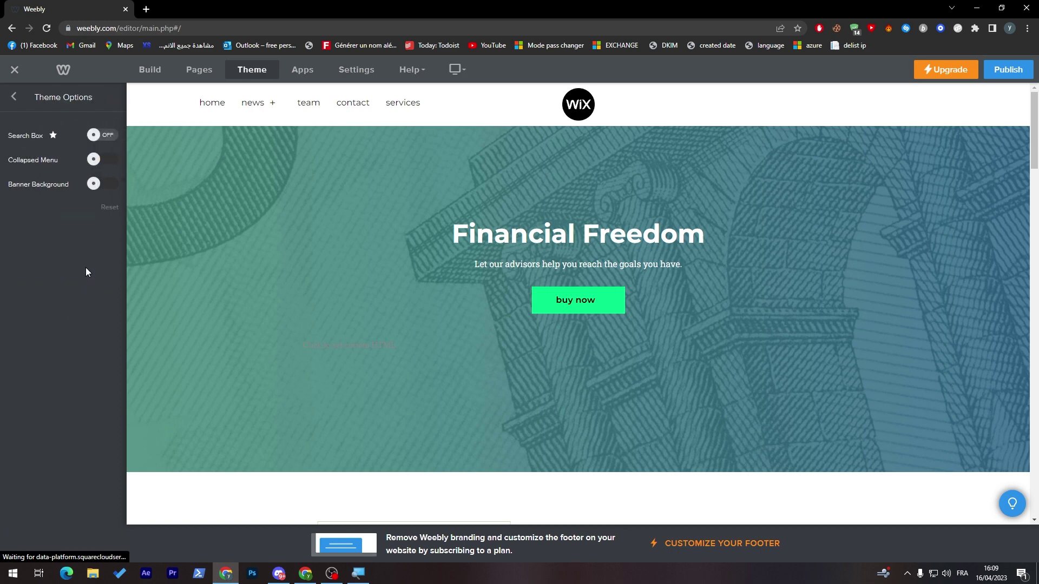
left_click(93, 137)
left_click(102, 162)
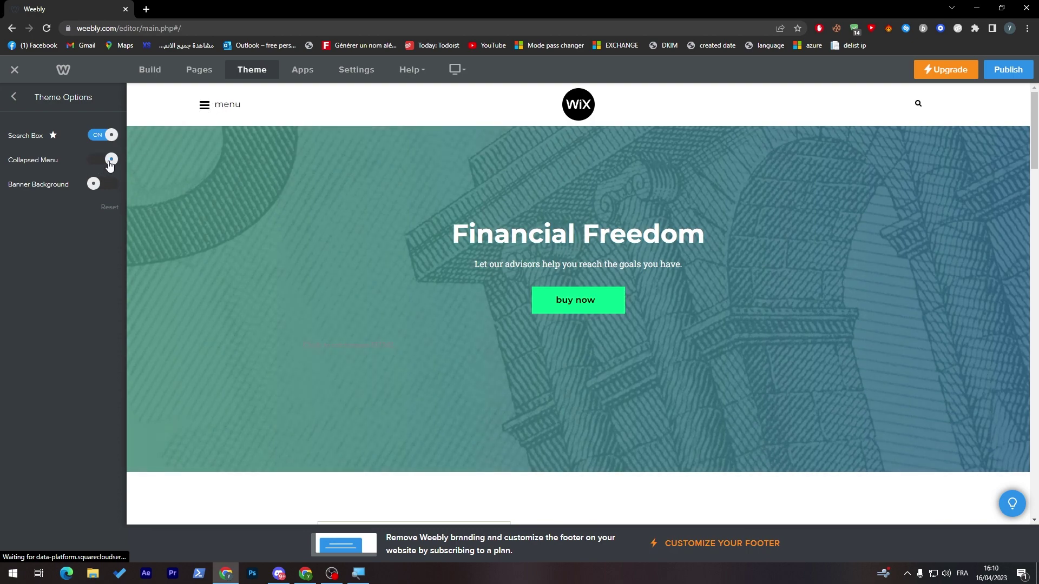
left_click(108, 162)
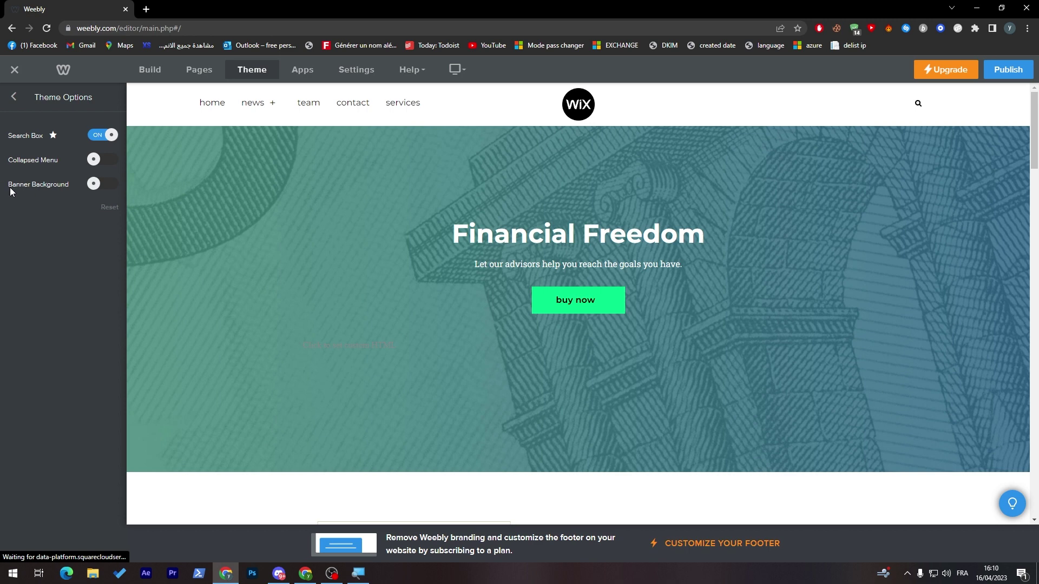
left_click(102, 185)
left_click(101, 186)
left_click(101, 186)
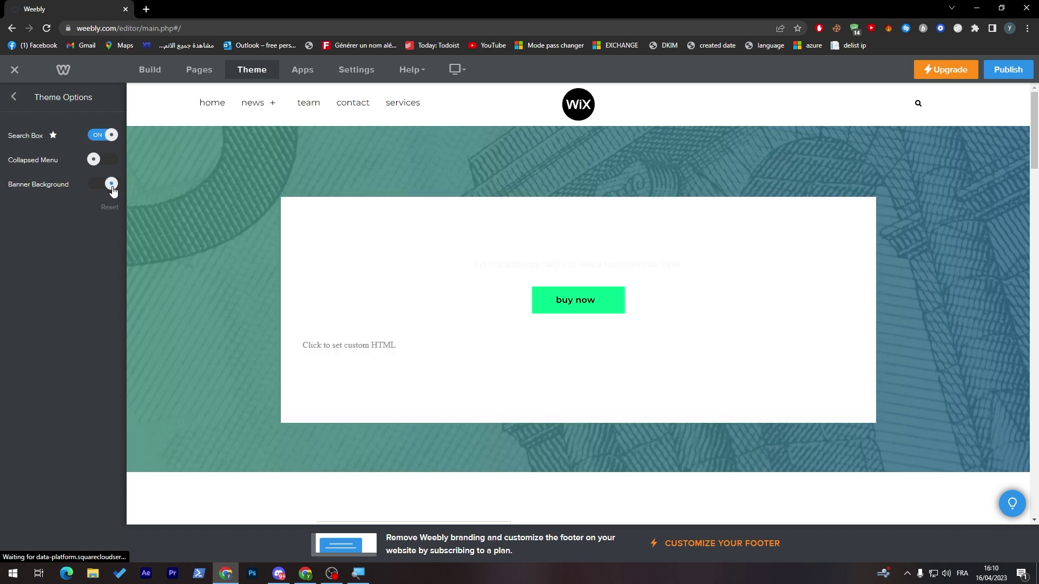
left_click(109, 191)
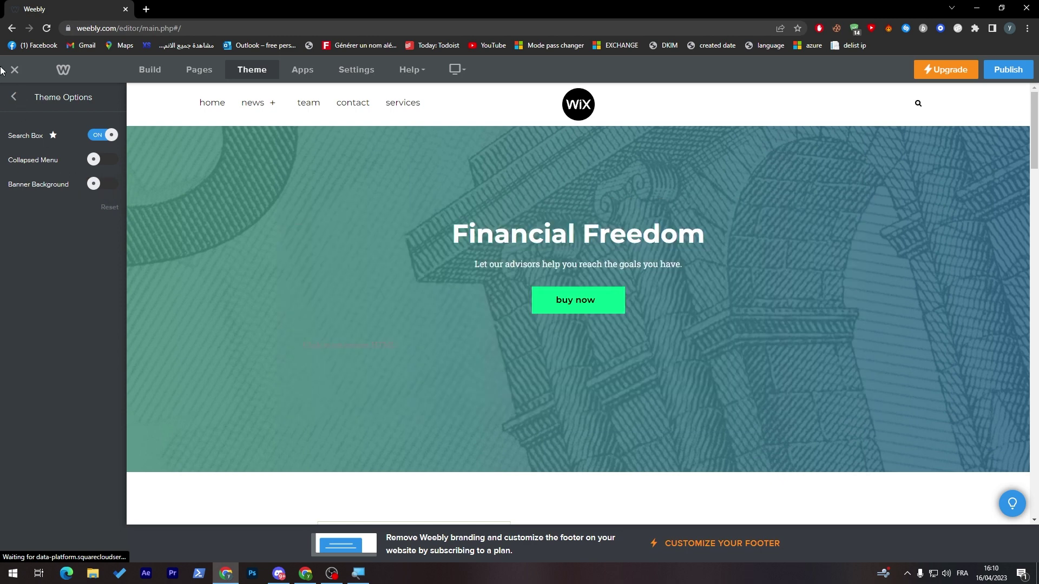
left_click(14, 101)
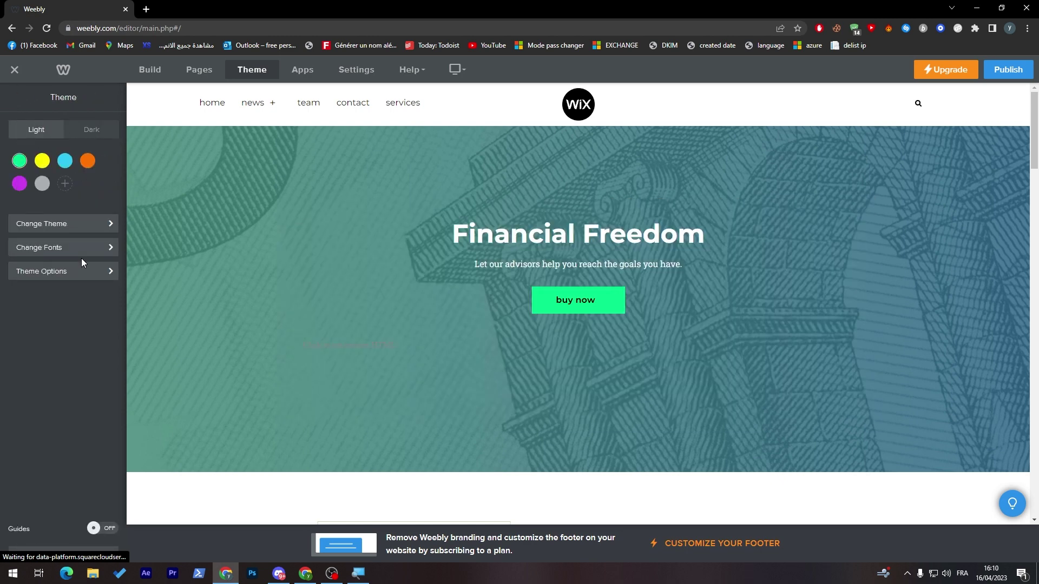
Step: Switch the site to the dark theme with a yellow accent colour
left_click(42, 163)
left_click(107, 132)
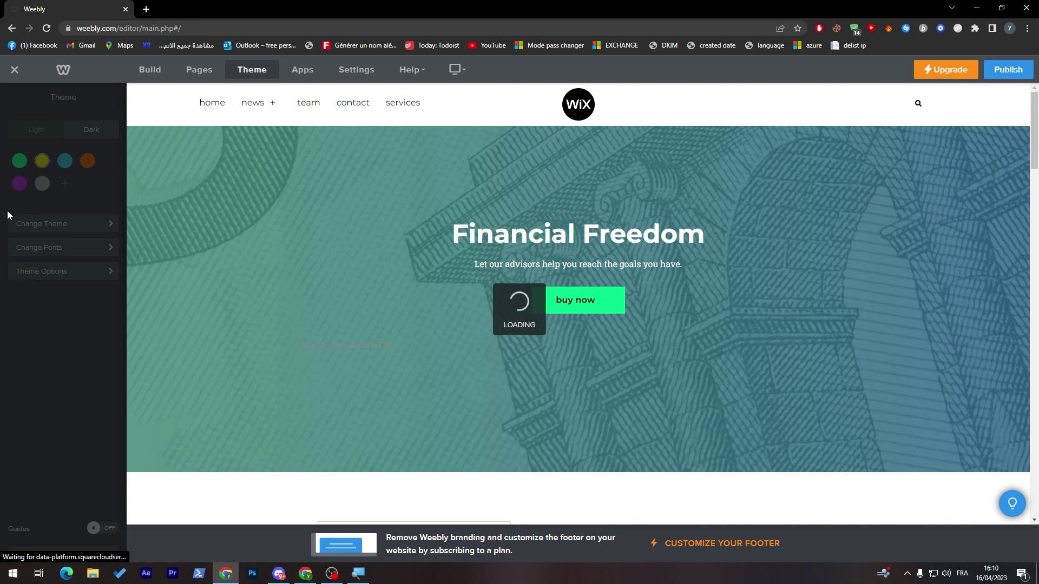
left_click(370, 234)
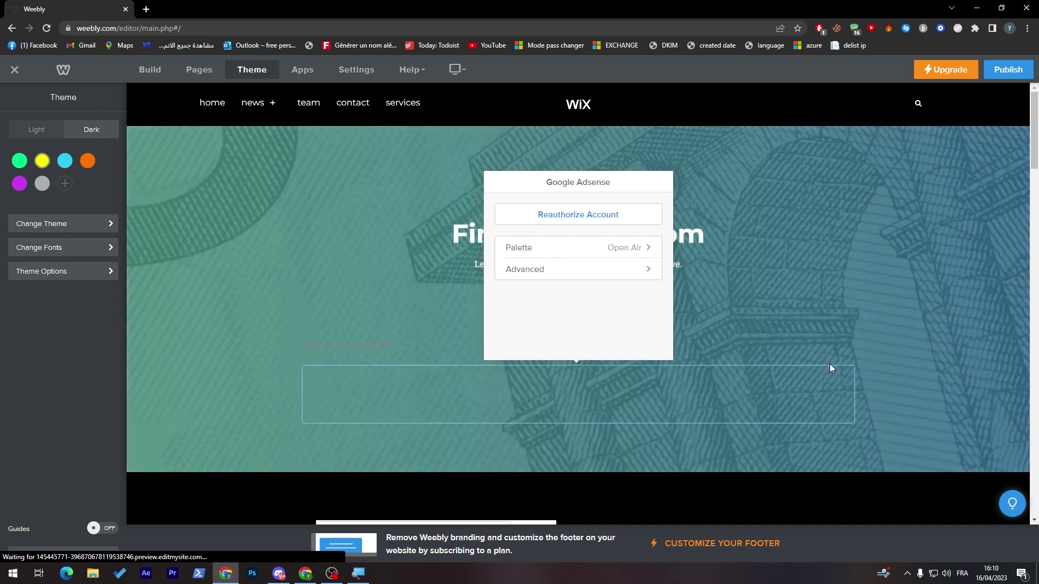
Step: Delete the Google AdSense element from the banner and start publishing the site
left_click(830, 369)
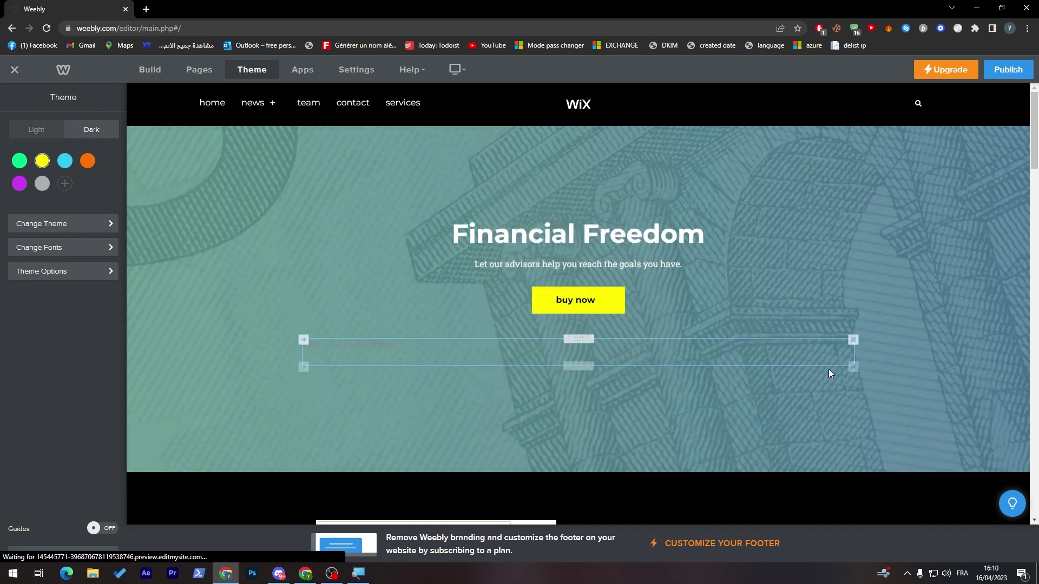
left_click(853, 339)
left_click(834, 332)
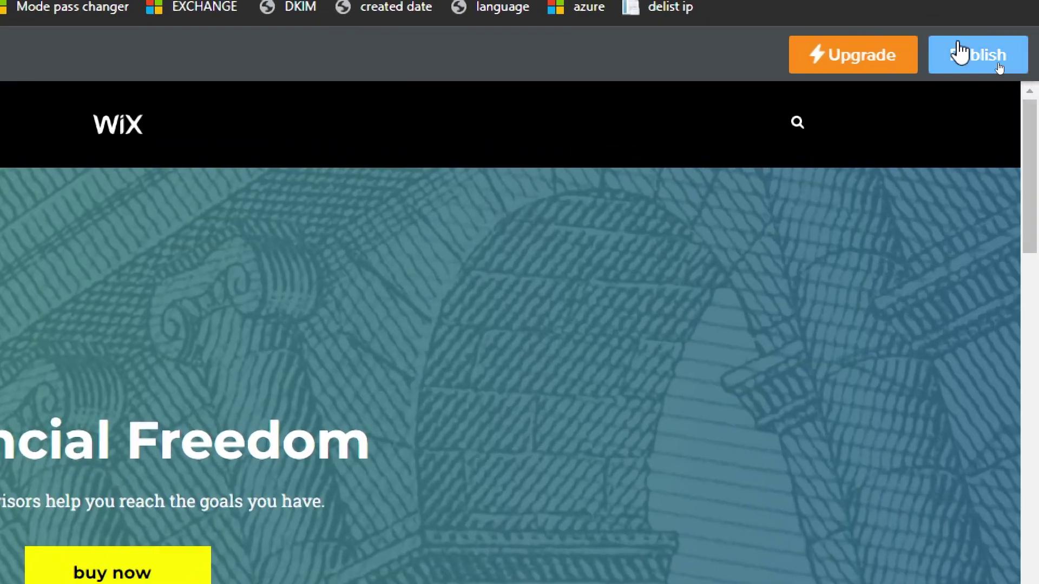
left_click(1016, 71)
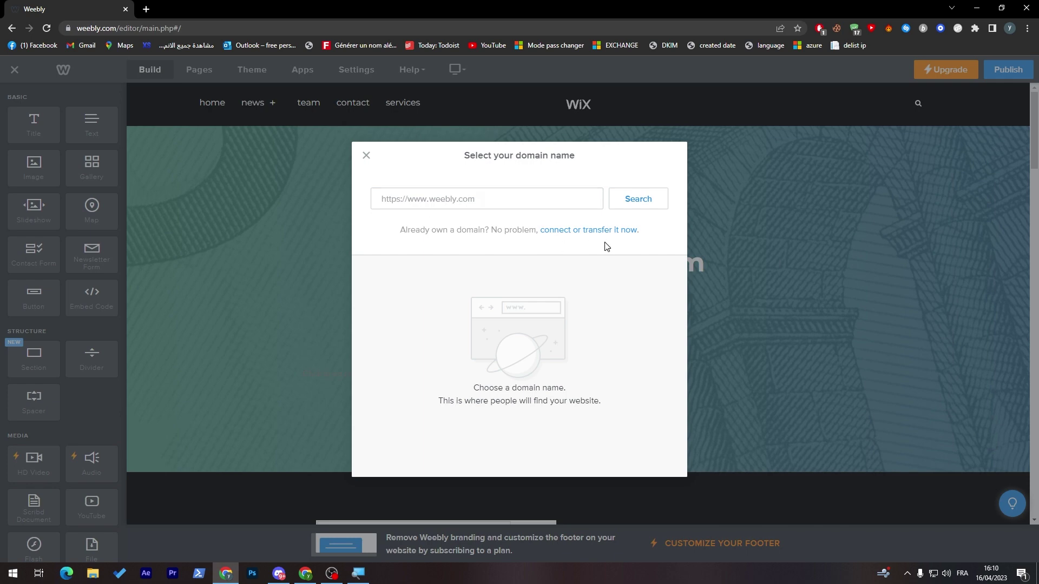
left_click(369, 162)
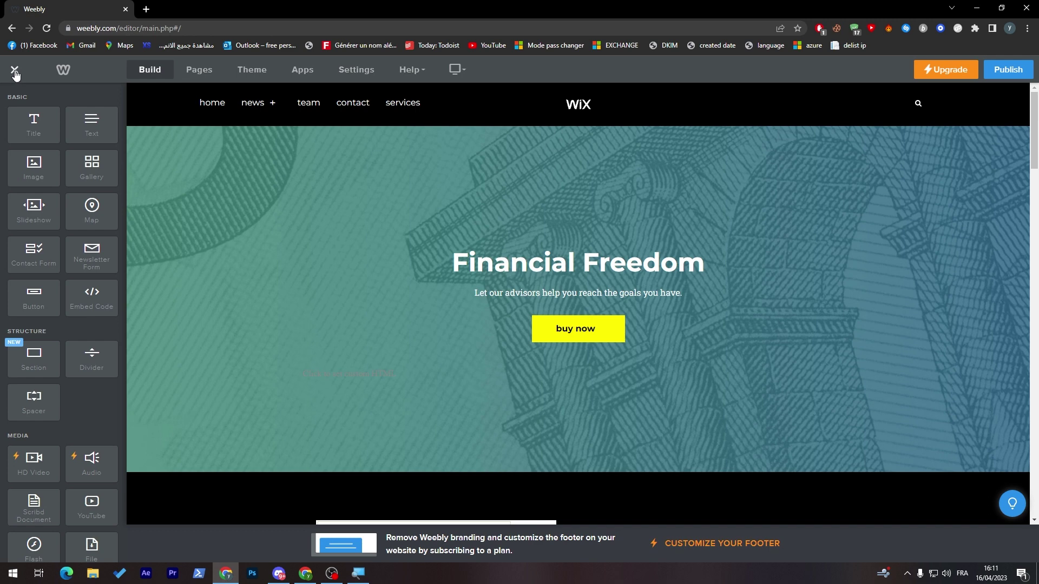
left_click(15, 73)
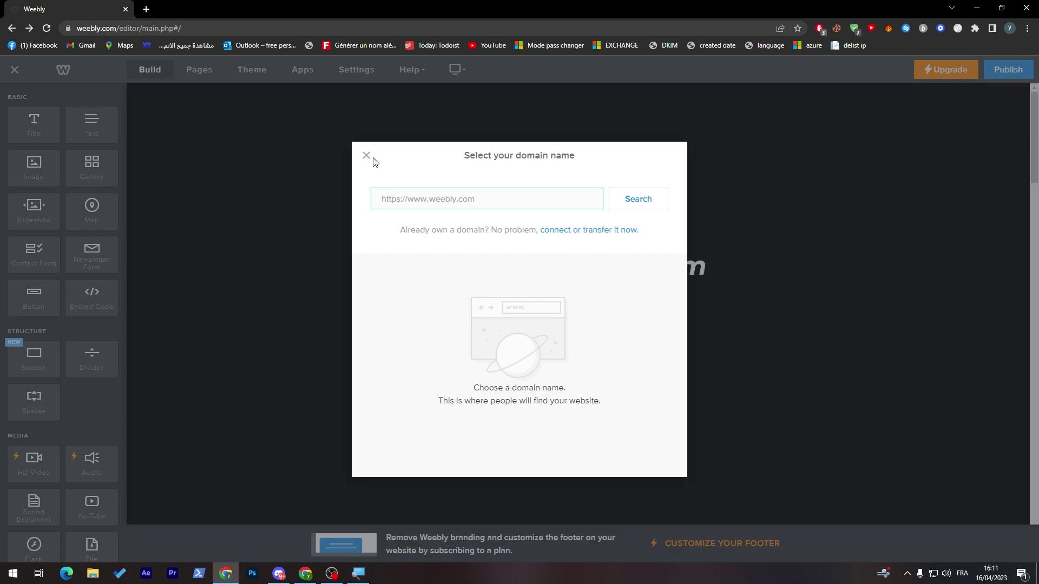
left_click(366, 155)
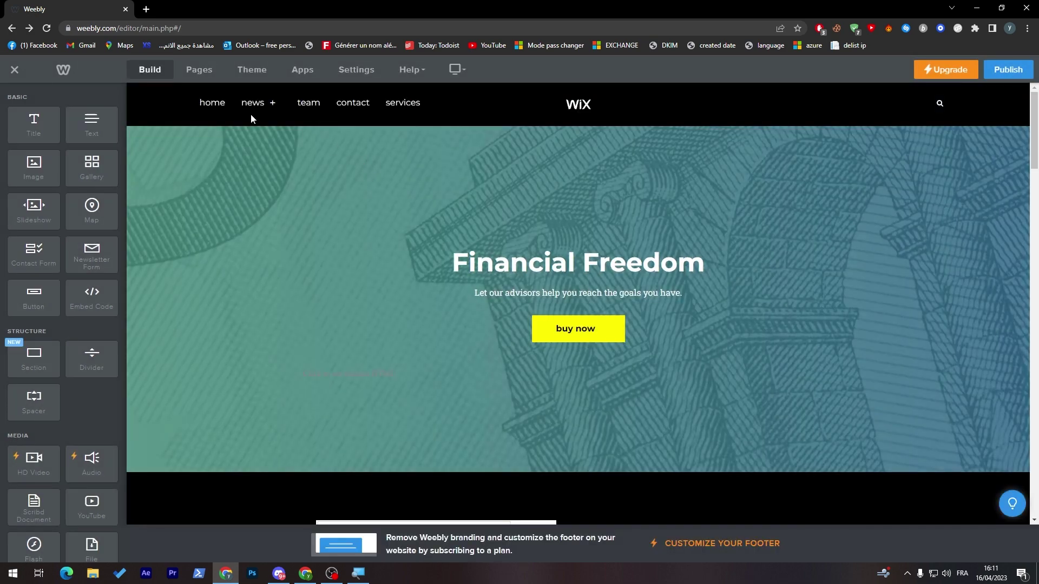
Step: On the News page, change the theme accent colour to green
left_click(252, 106)
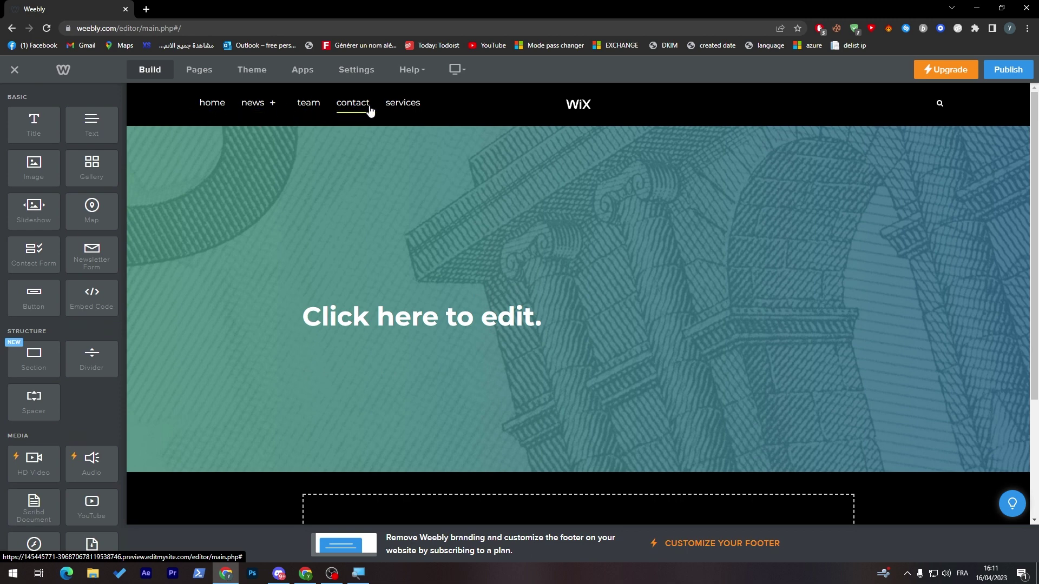
left_click(252, 69)
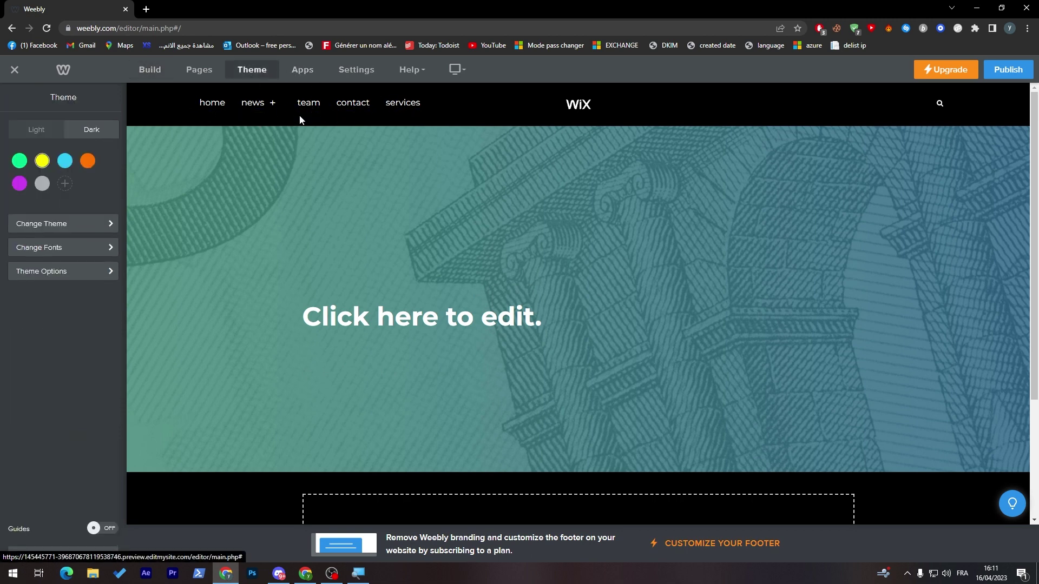
left_click(19, 161)
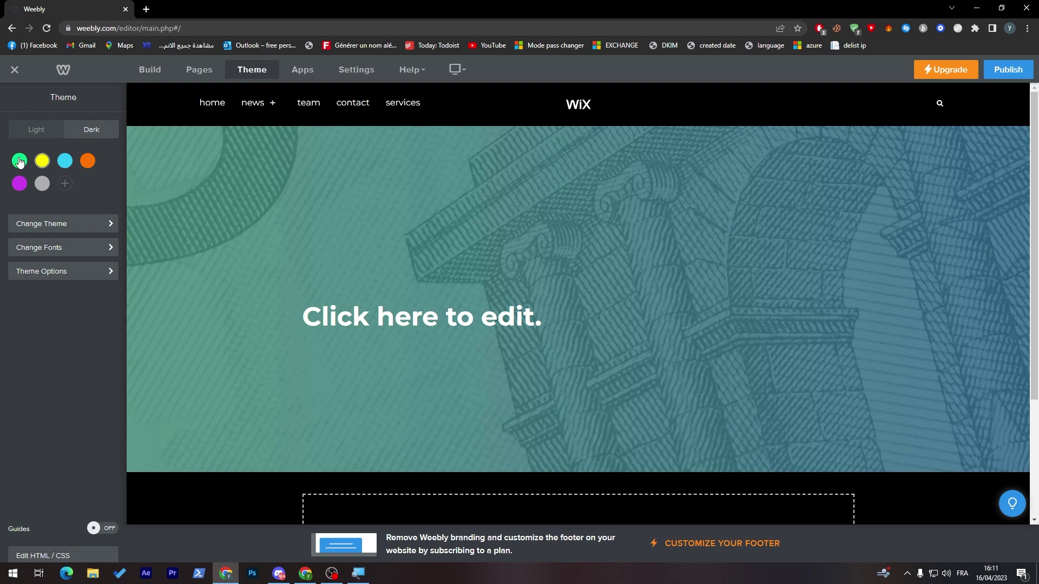